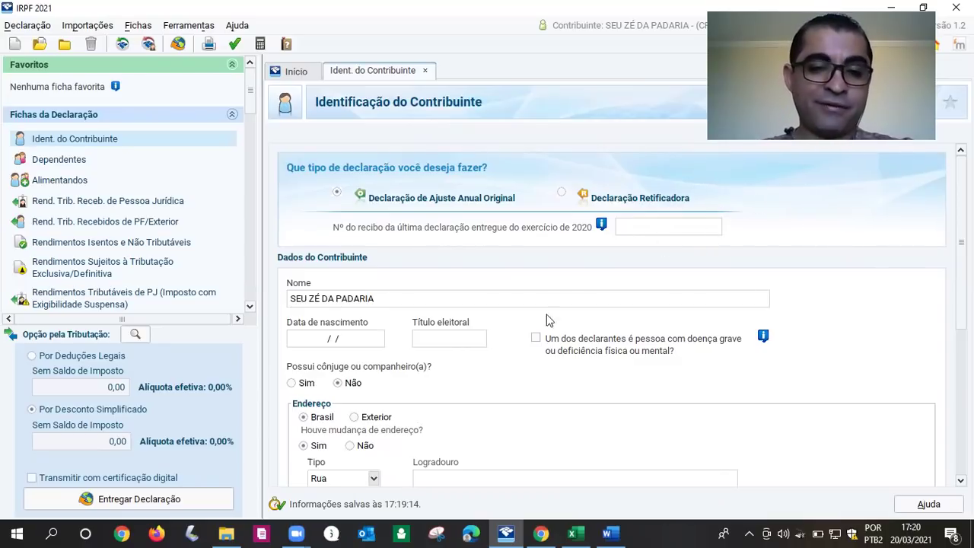
Switch to Chrome and open the DASN SIMEI annual declaration page from the Google results.
click(542, 533)
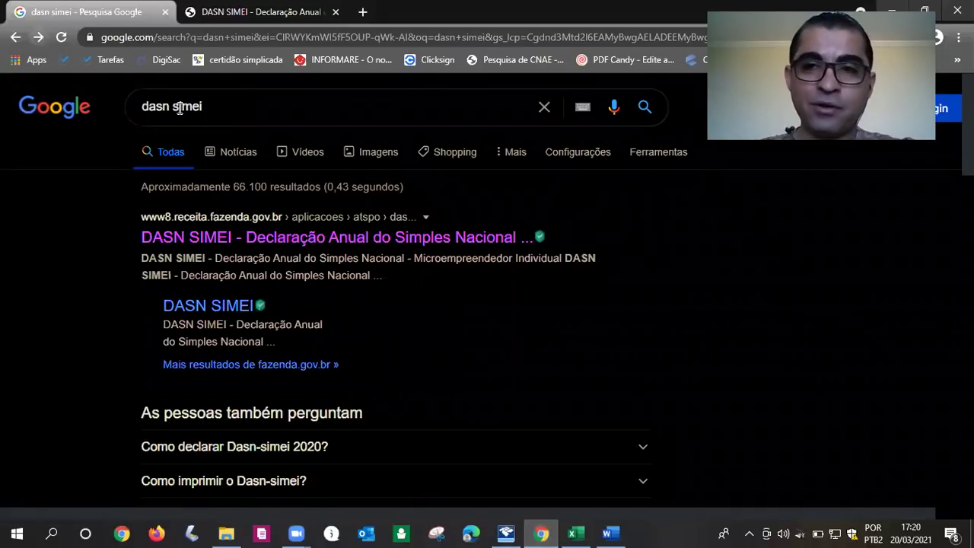
click(277, 240)
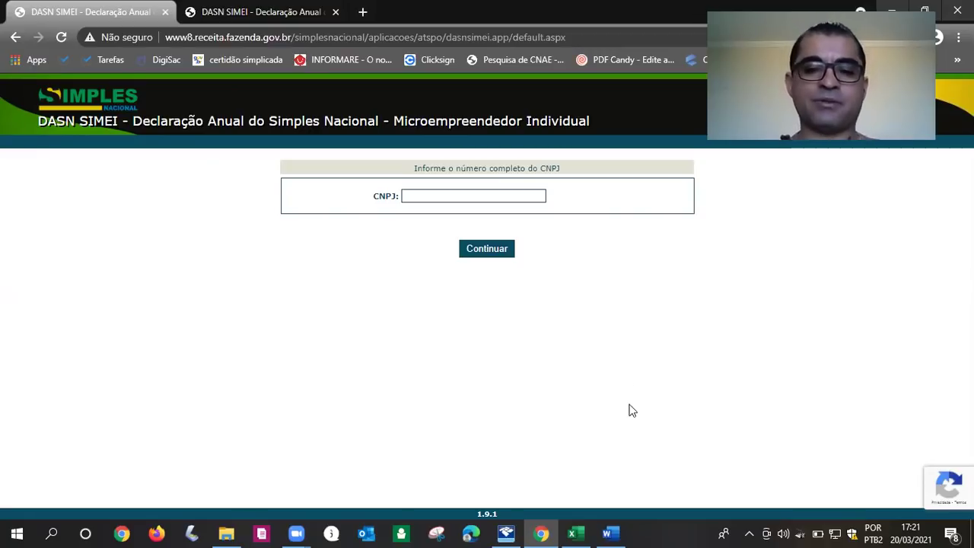
Switch to Word and examine the trade company's gross revenue, expenses and profit in the MEI income tax calculation example.
click(606, 532)
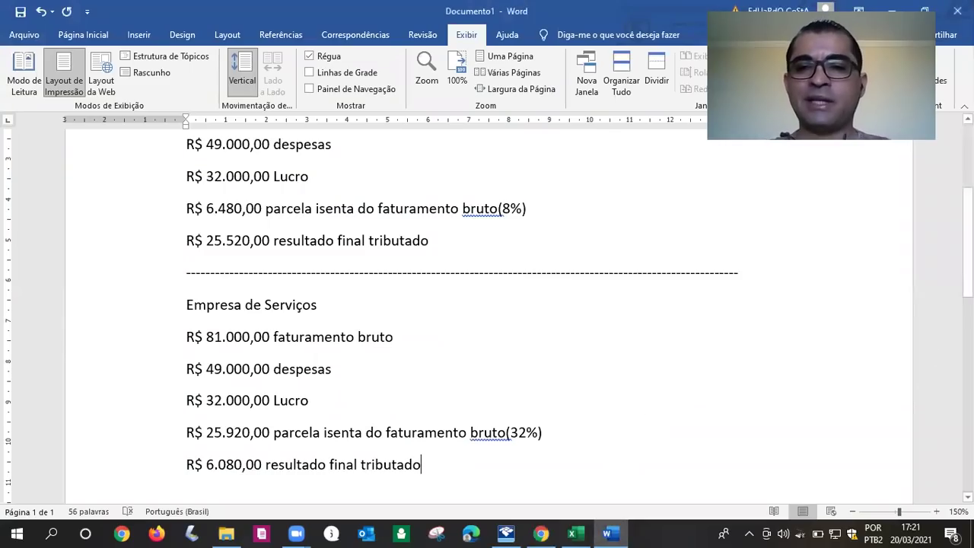
scroll(487, 320, up, 4)
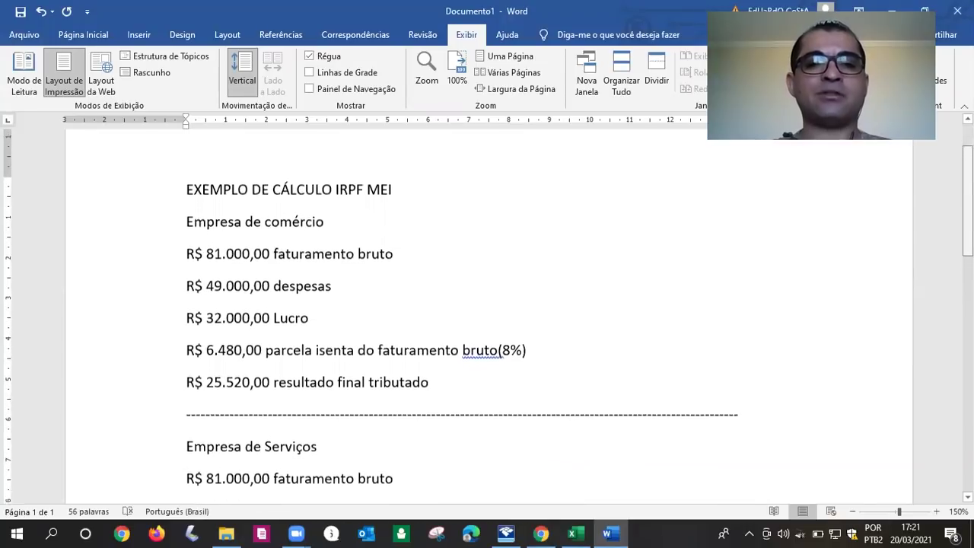
scroll(487, 320, down, 1)
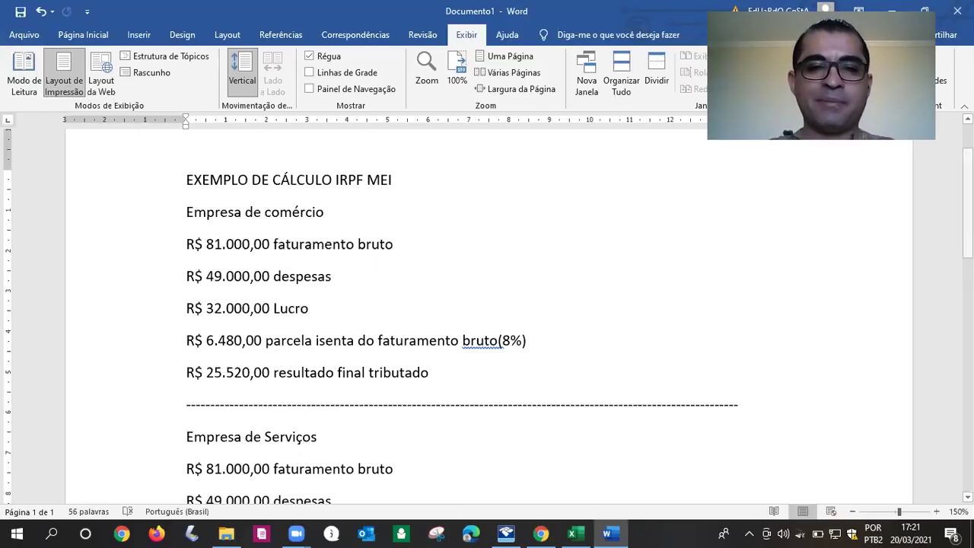
scroll(967, 198, down, 1)
drag(188, 207, 334, 213)
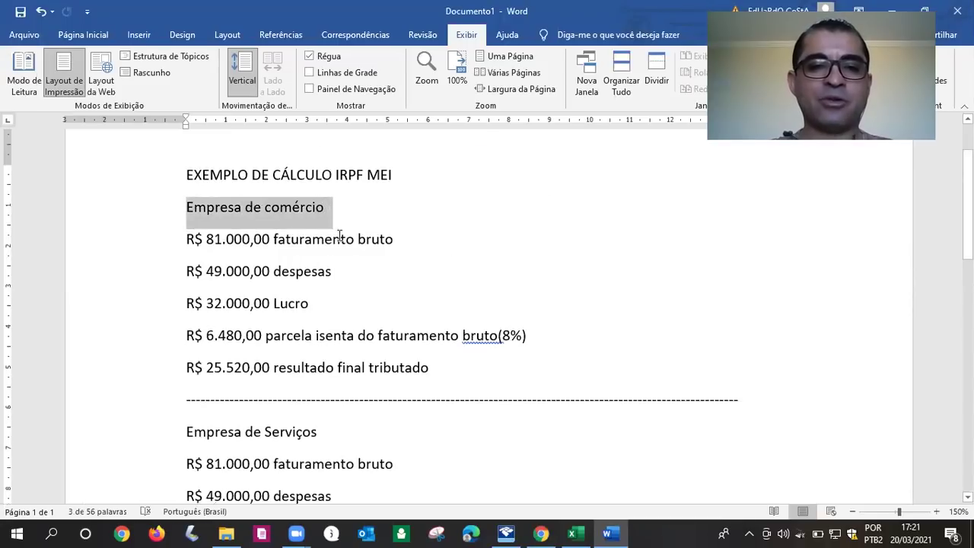
click(278, 220)
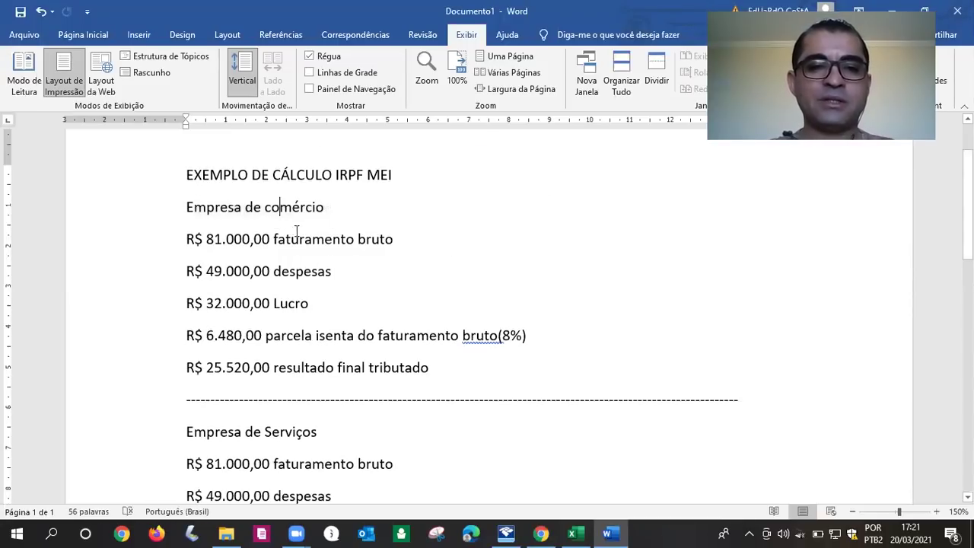
click(234, 239)
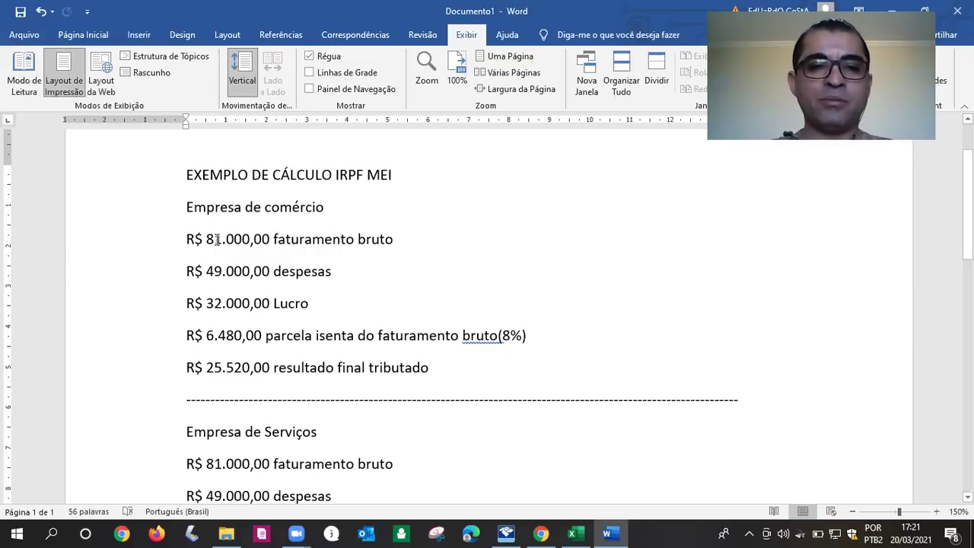
click(310, 241)
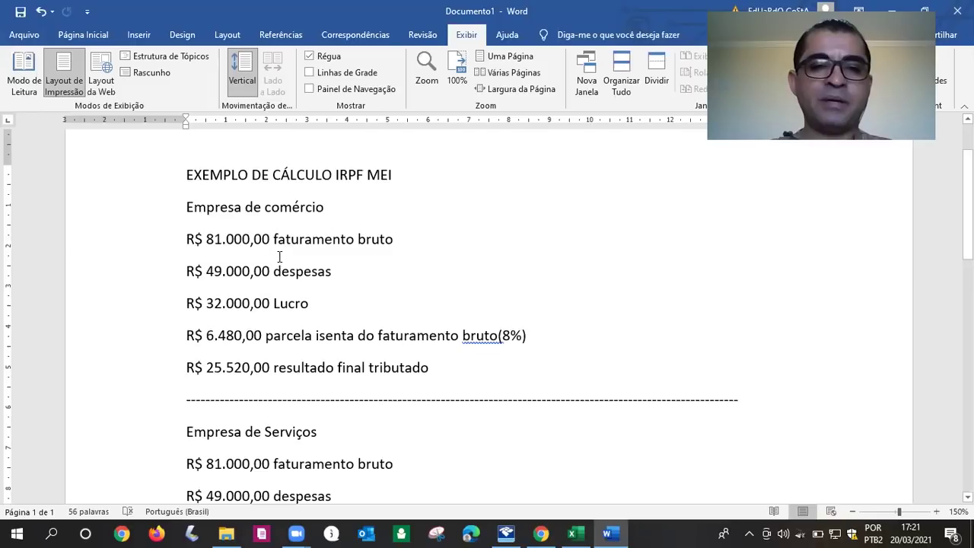
click(234, 272)
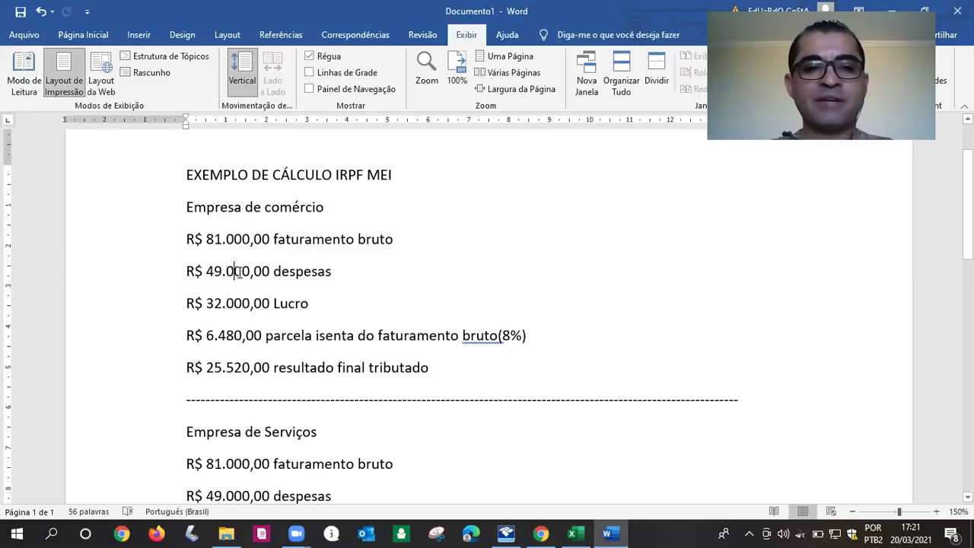
drag(207, 272, 300, 272)
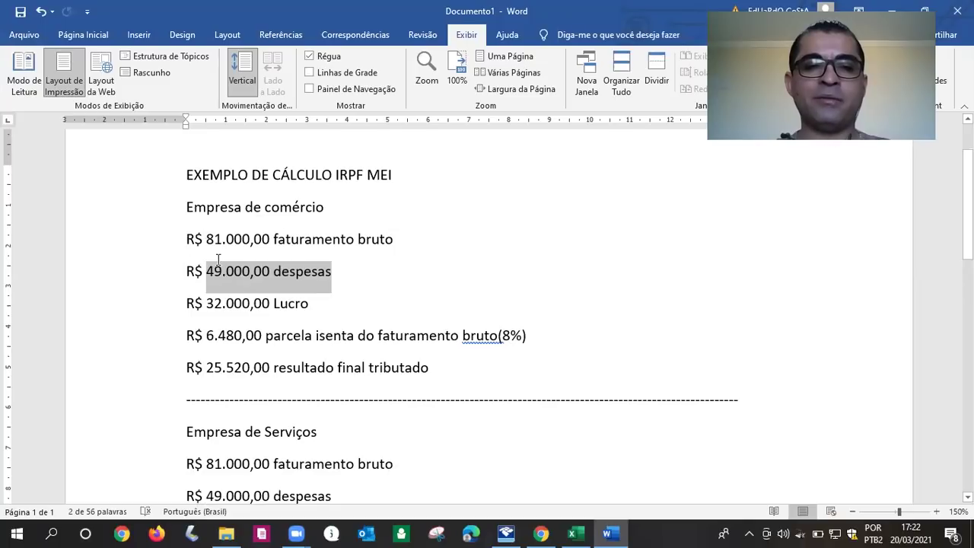
drag(207, 238, 270, 238)
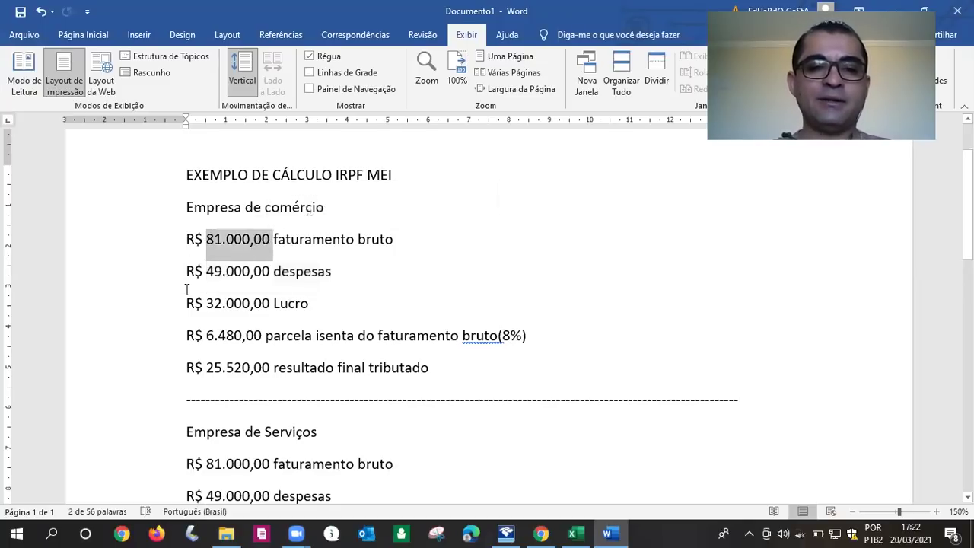
drag(206, 272, 283, 272)
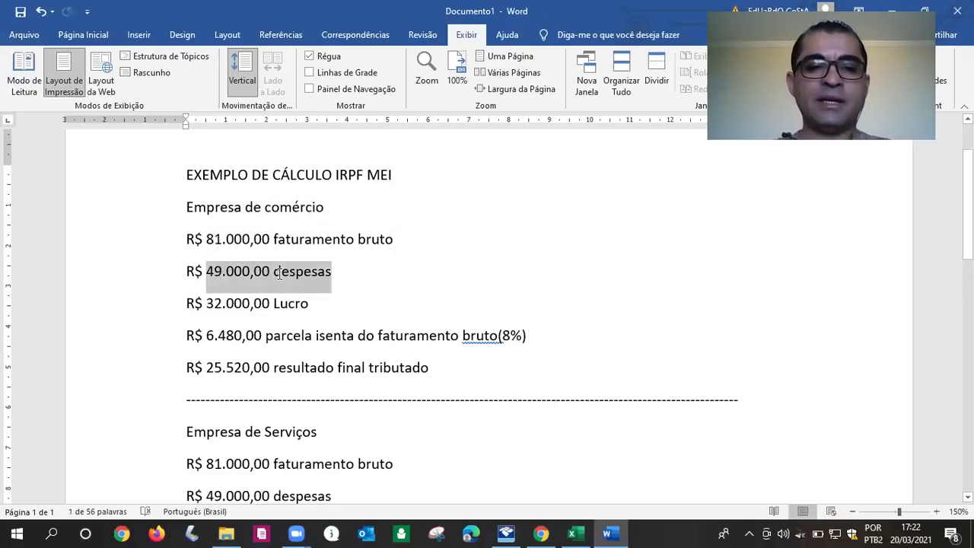
drag(207, 302, 271, 303)
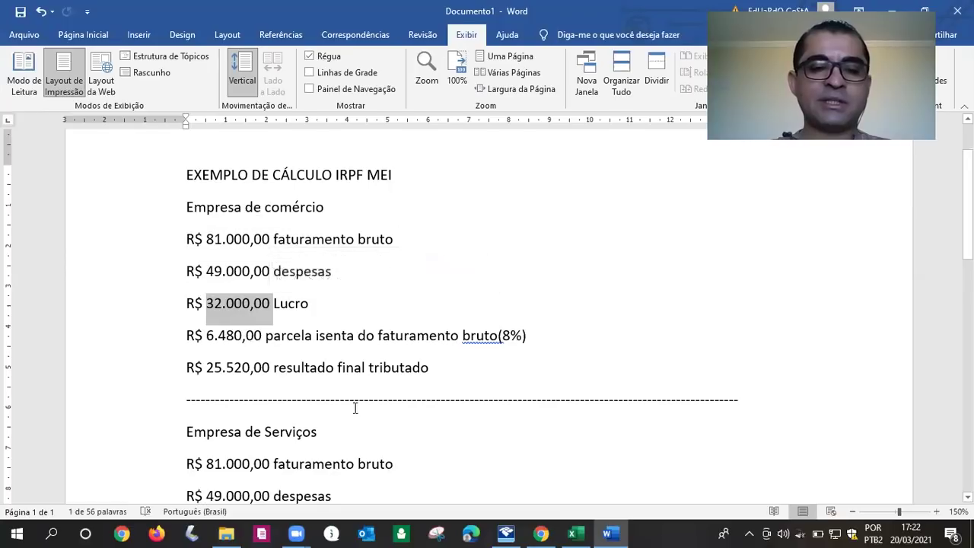
Examine how the trade company's 8% exempt portion and final taxed result are derived from its gross revenue and profit.
click(238, 335)
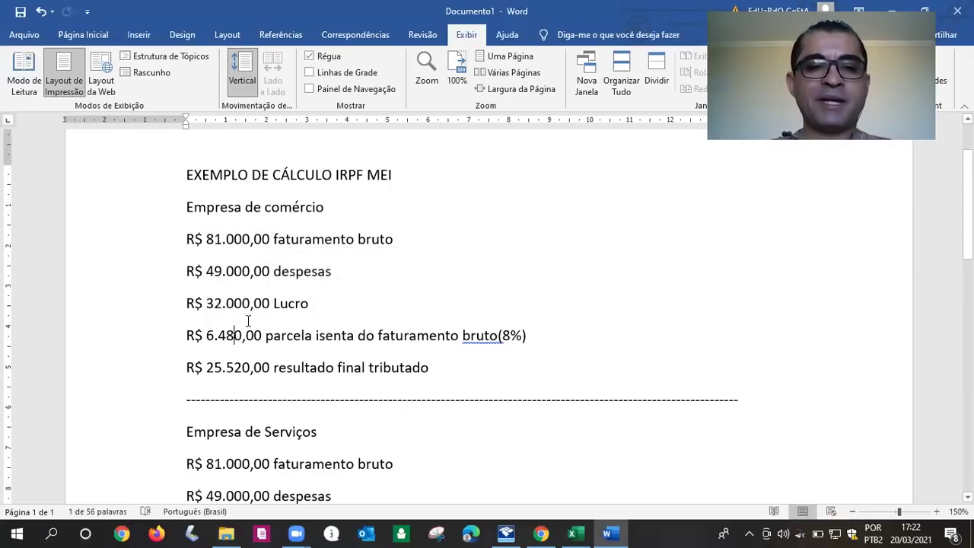
click(280, 271)
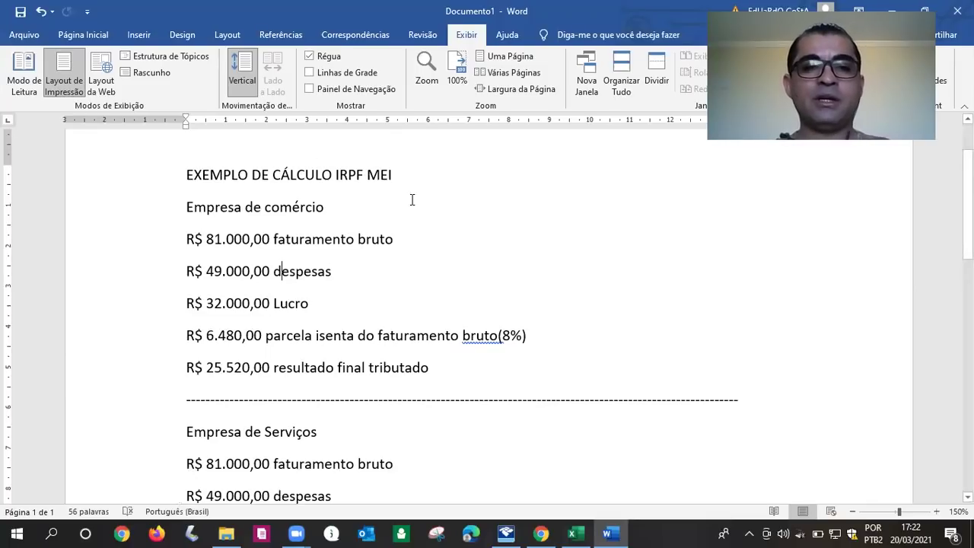
drag(532, 335, 417, 337)
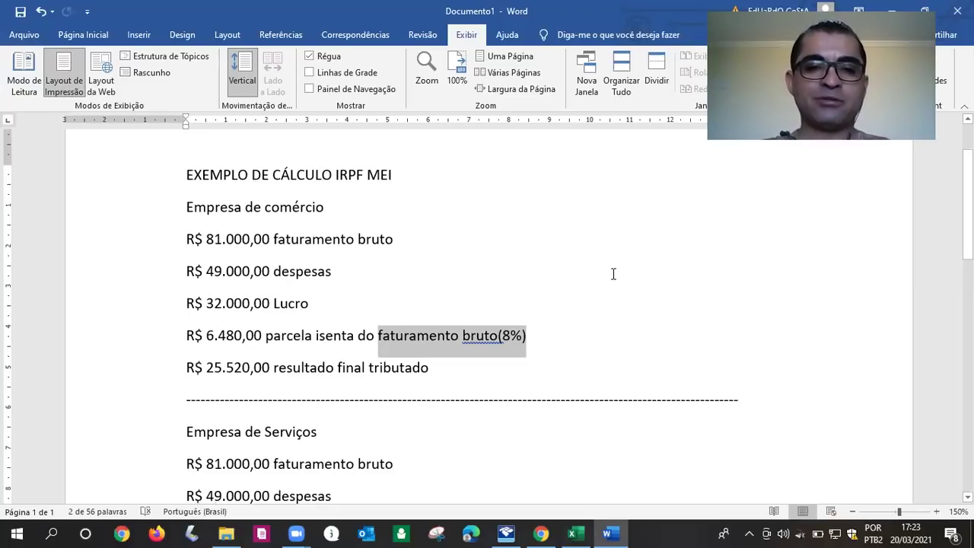
click(234, 239)
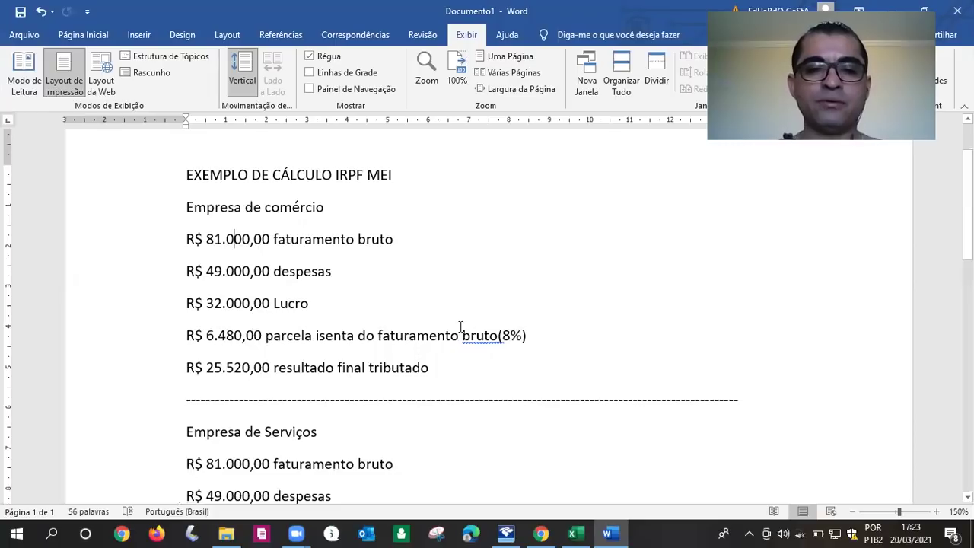
click(378, 335)
key(shift+End)
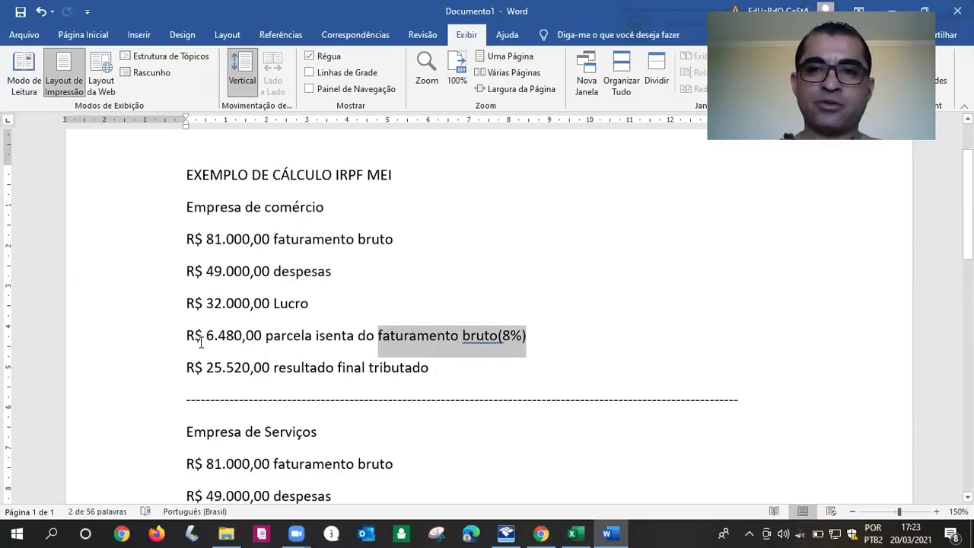
drag(188, 336, 264, 338)
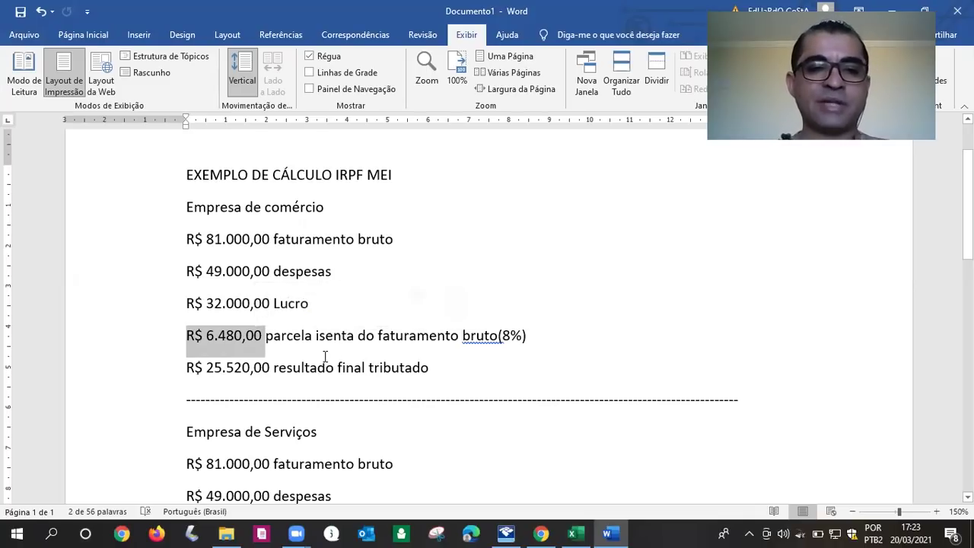
click(243, 305)
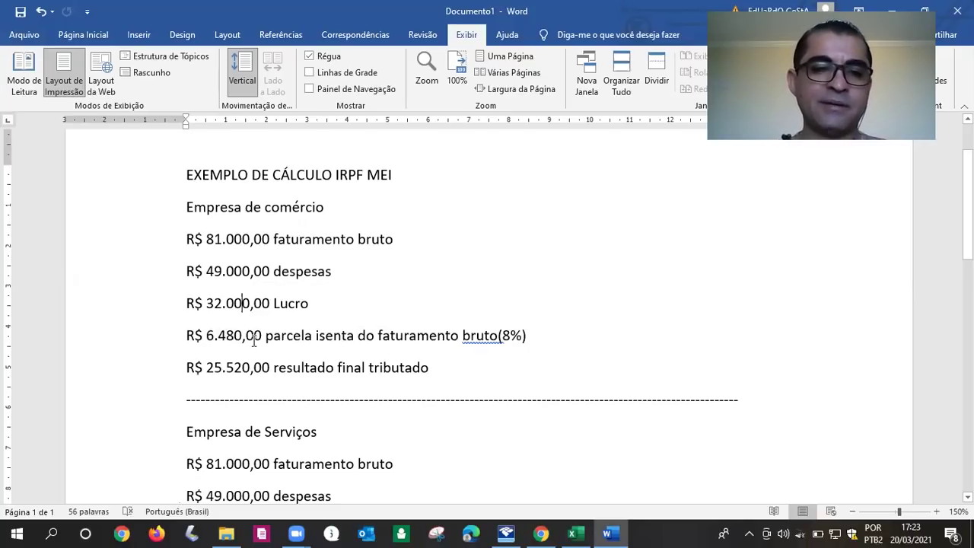
drag(315, 303, 289, 340)
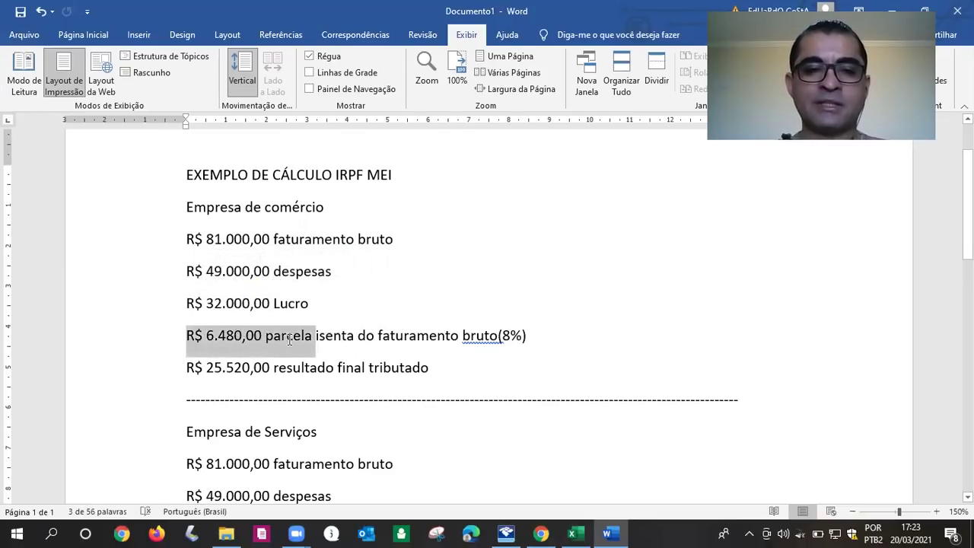
drag(289, 340, 286, 344)
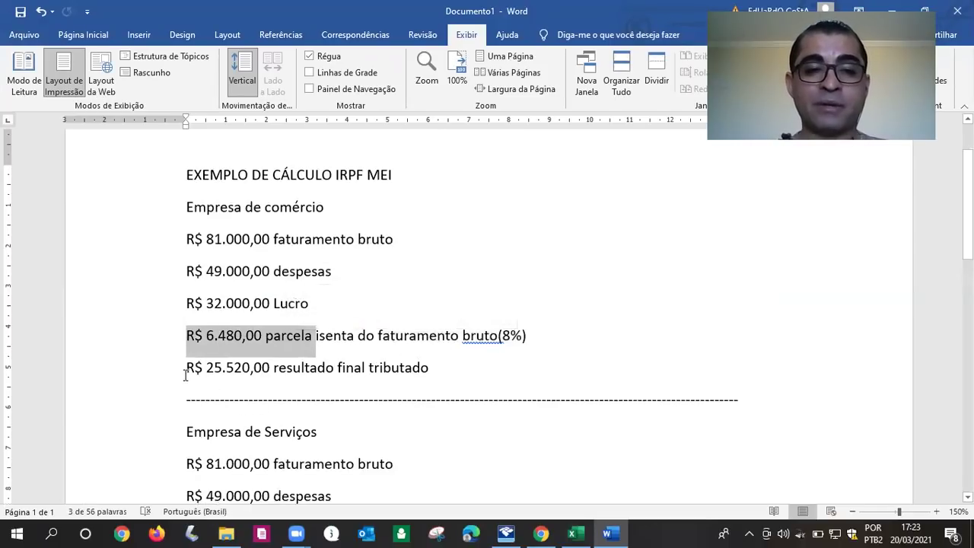
drag(187, 369, 414, 367)
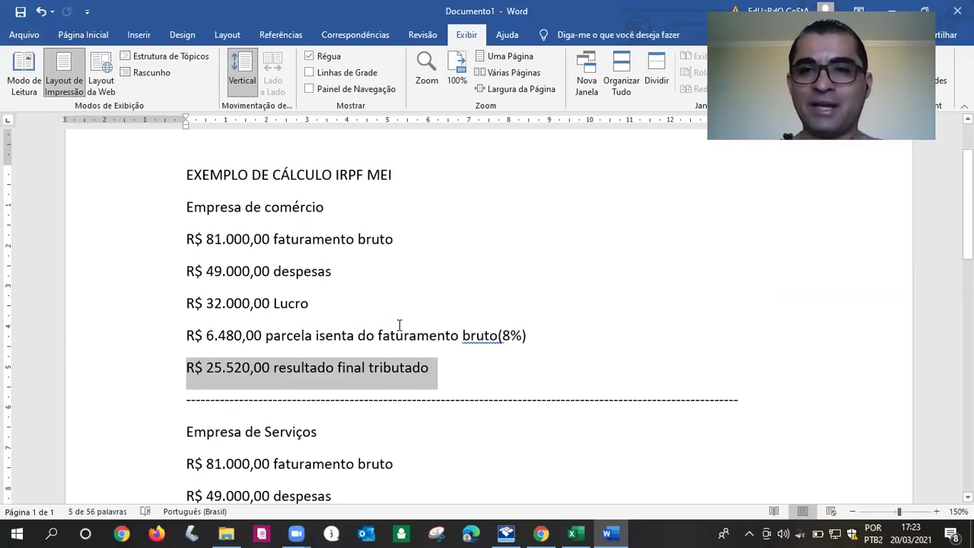
click(255, 242)
click(226, 304)
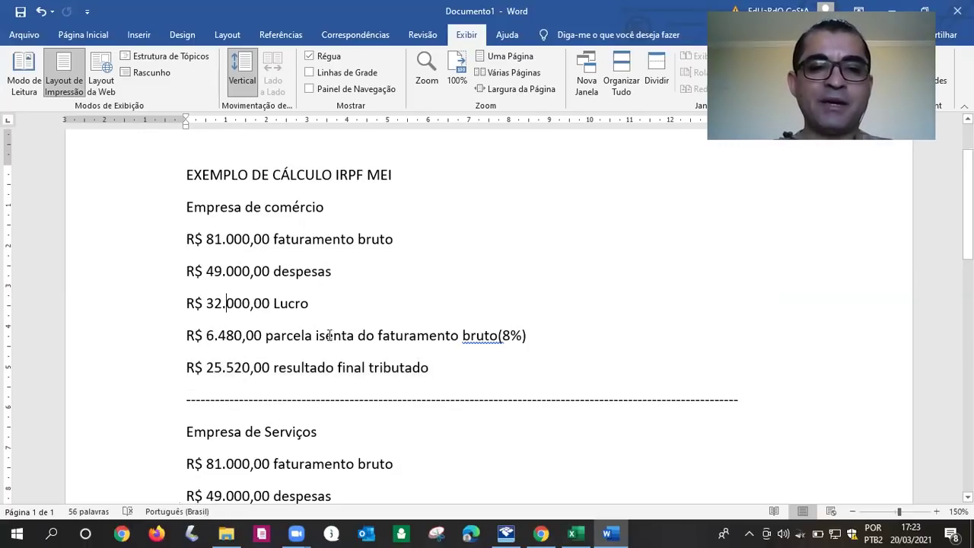
Switch to IRPF 2021, set the taxpayer's occupation nature to 14 - Microempreendedor individual (MEI), and clear the main occupation code.
click(506, 533)
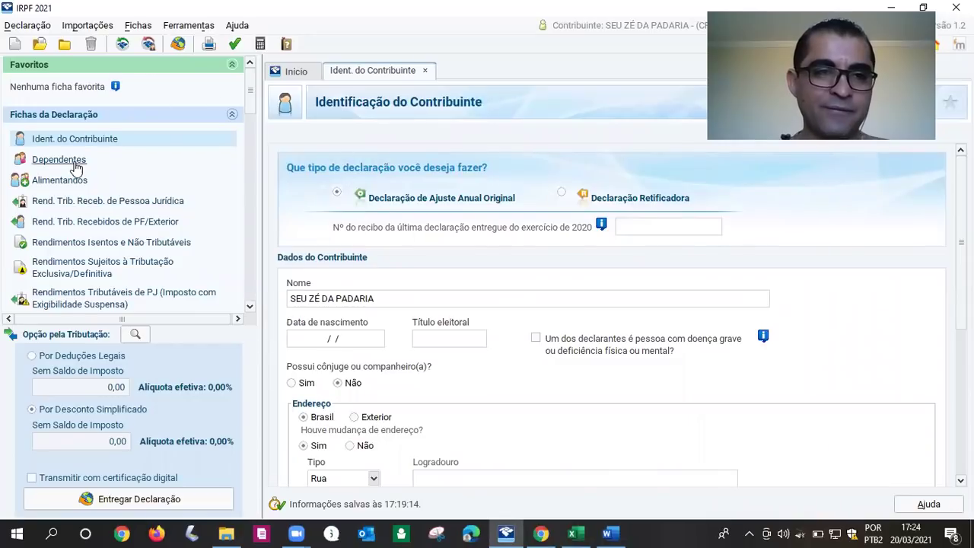
click(72, 159)
click(83, 138)
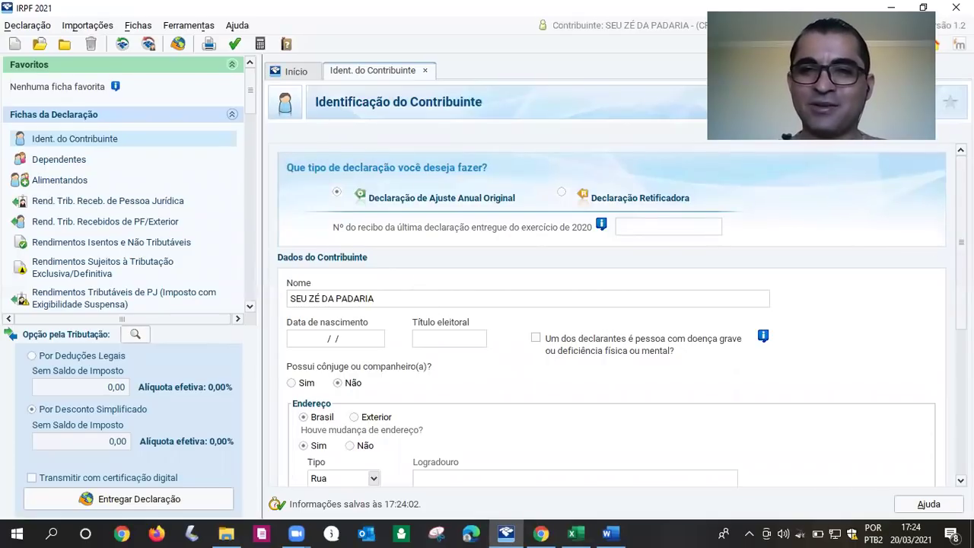
scroll(533, 271, down, 4)
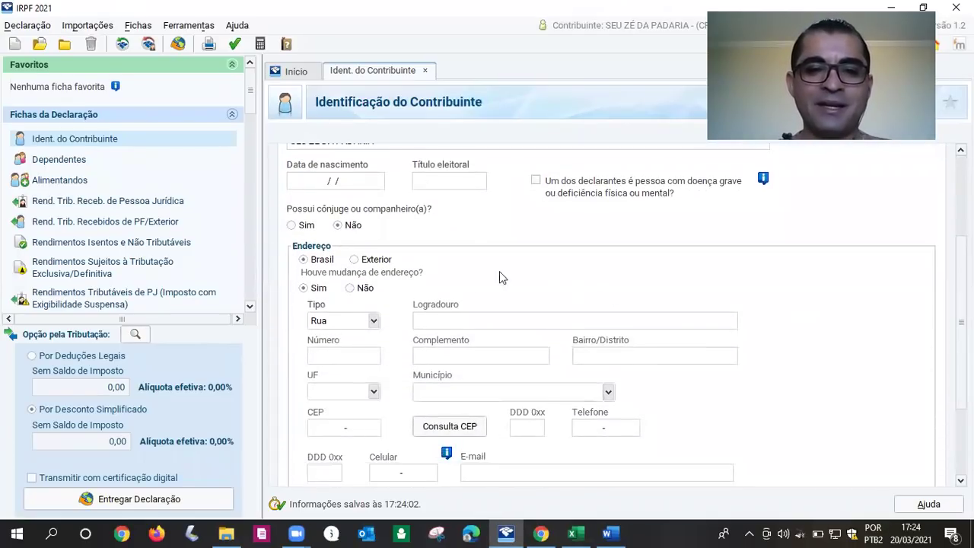
scroll(627, 313, down, 3)
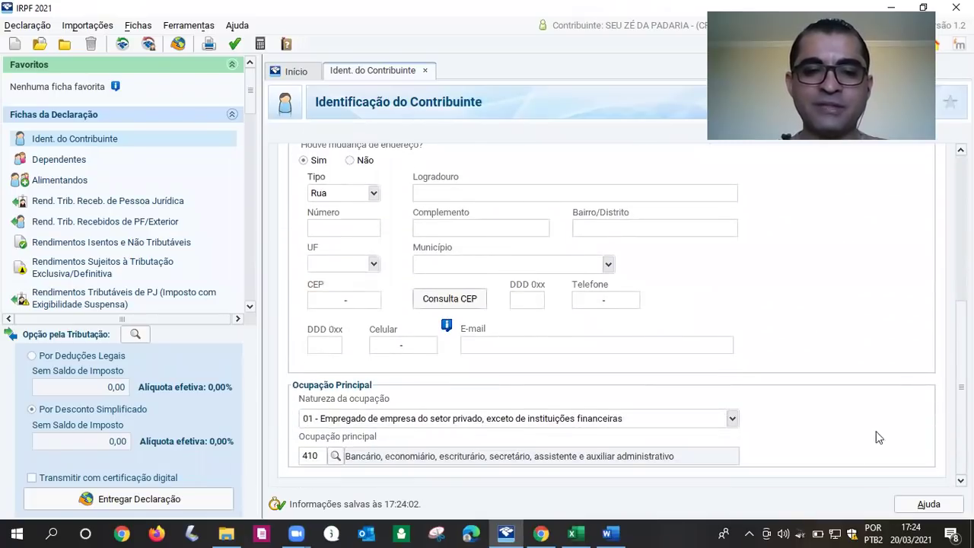
click(732, 419)
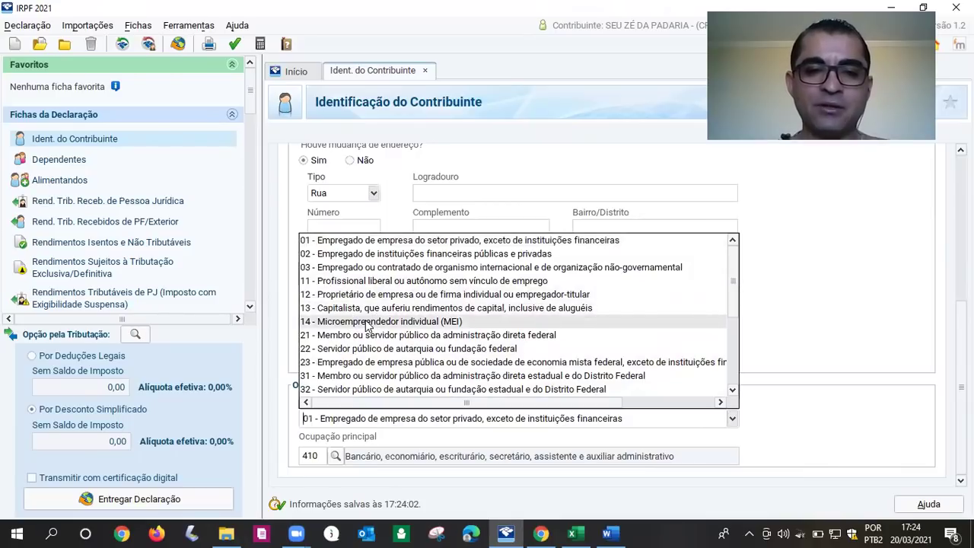
click(384, 321)
click(486, 281)
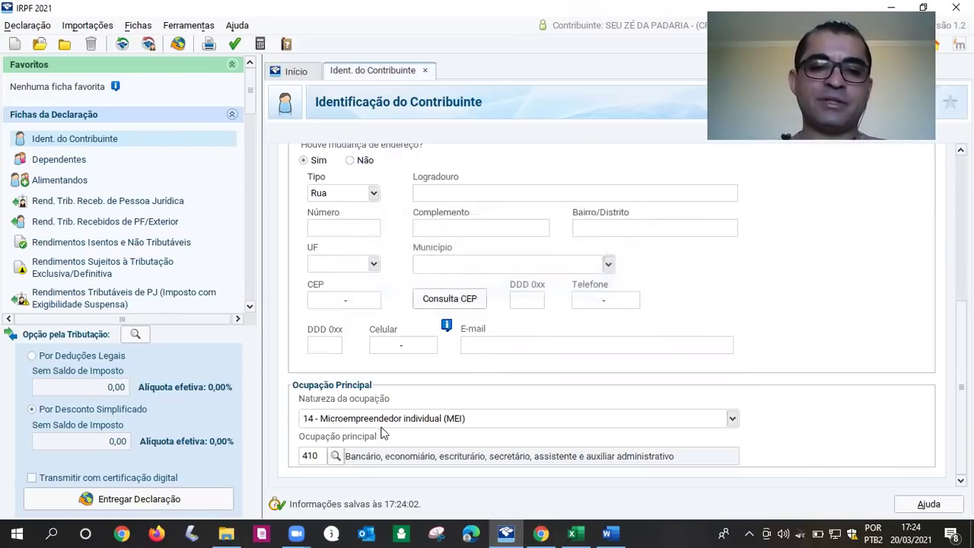
double_click(317, 459)
key(BackSpace)
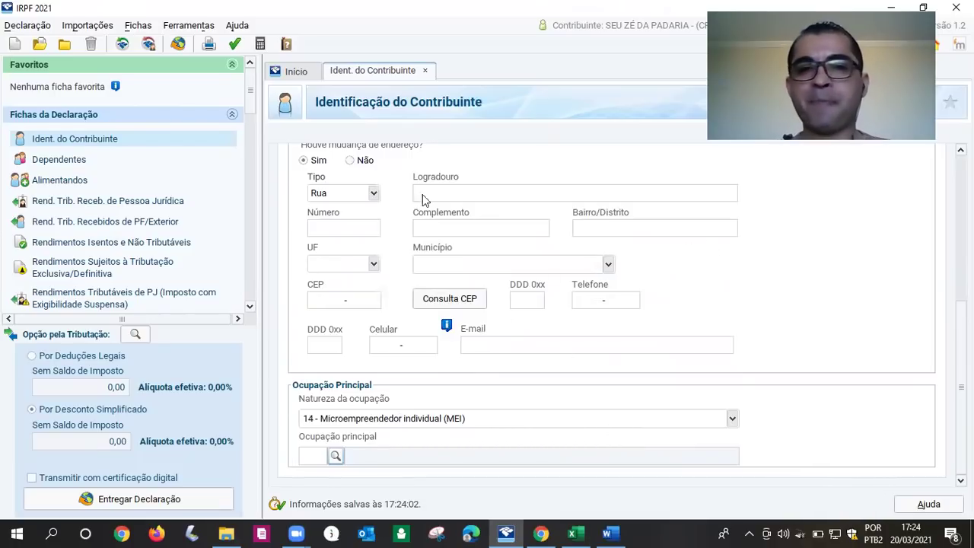
Start a new dependent record of type 21 - Filho(a) ou enteado(a) até 21 (vinte e um) anos and discard it.
click(54, 159)
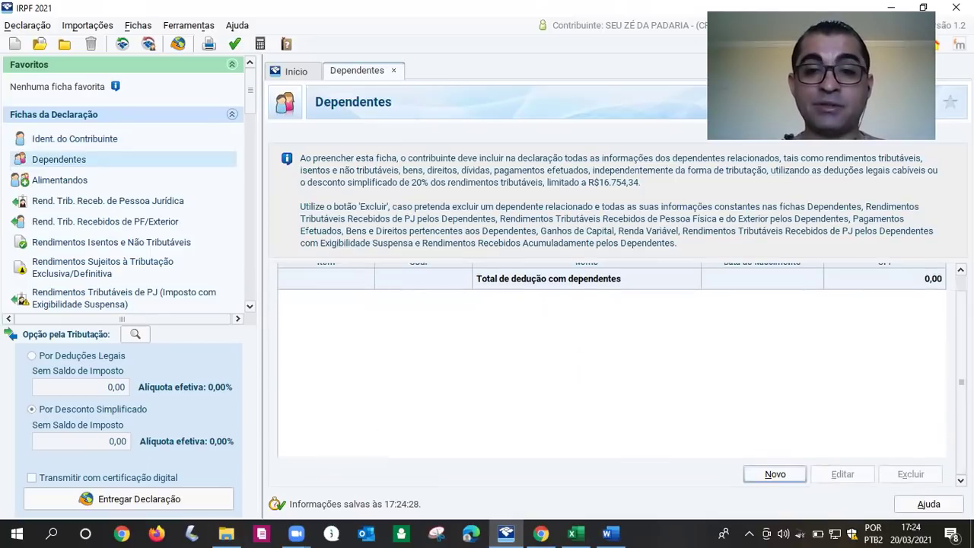
click(775, 474)
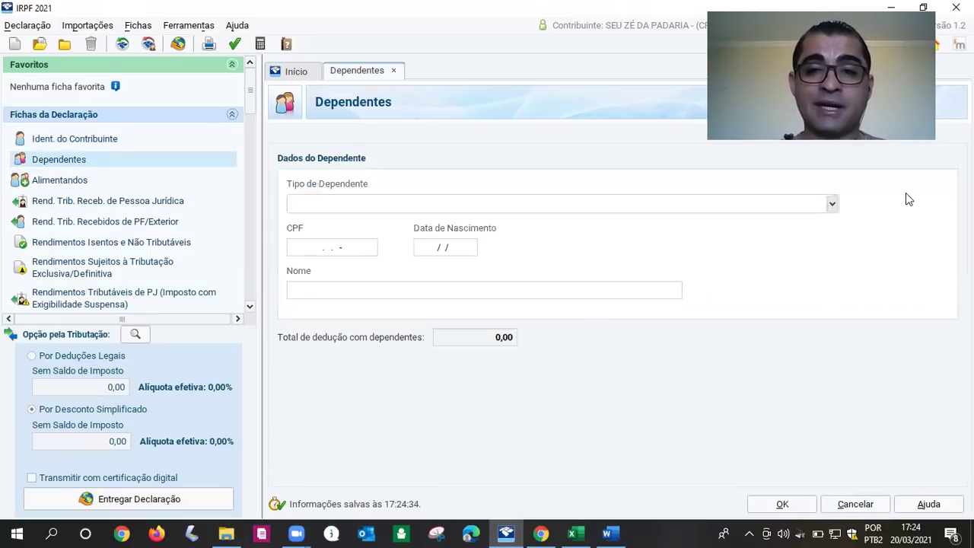
click(833, 203)
click(524, 235)
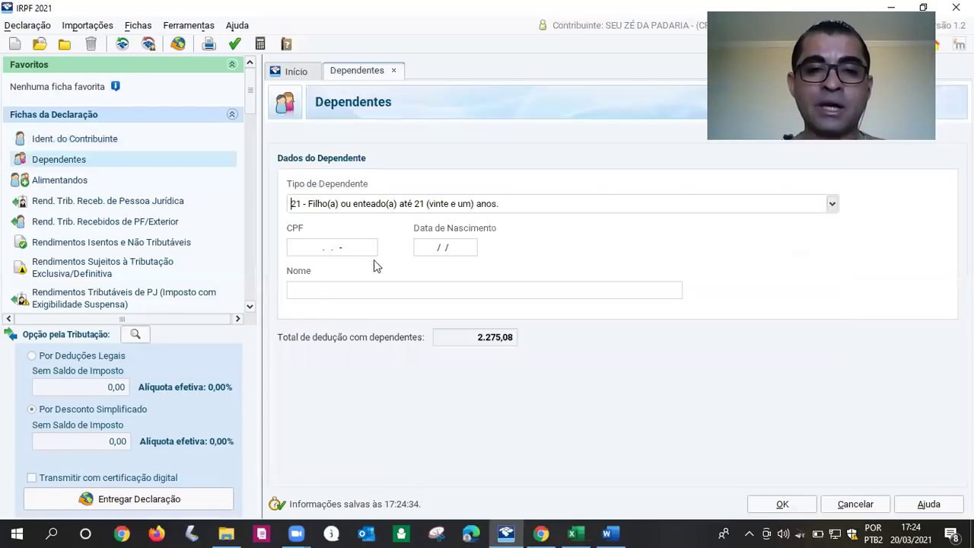
click(872, 505)
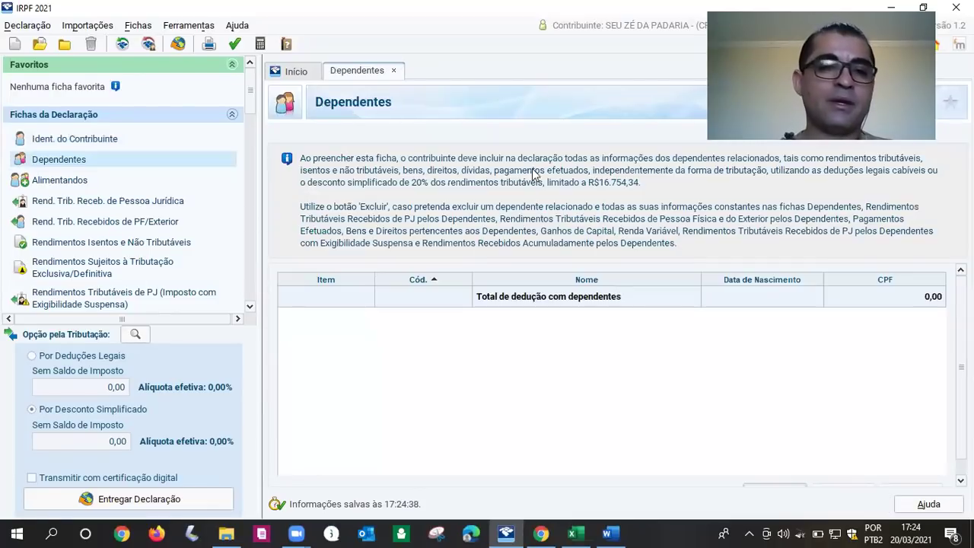
Open the form for taxable income received from legal entities, then switch to Word and copy the trade company's final taxed result, 25.520,00.
click(68, 181)
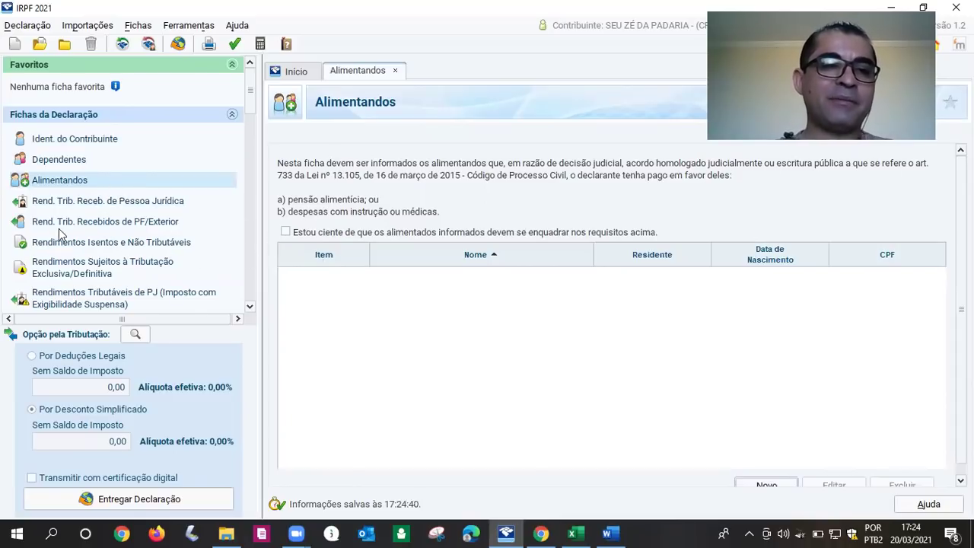
click(80, 202)
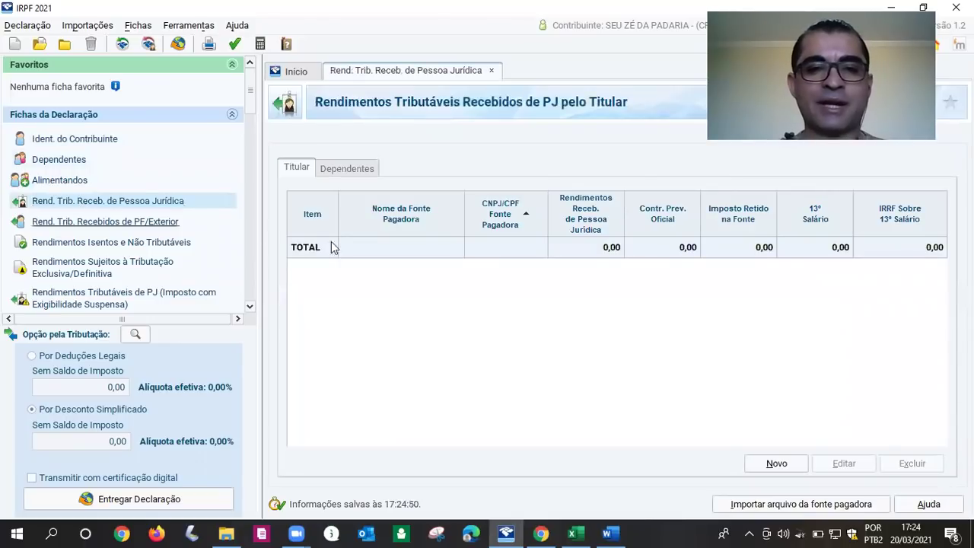
key(alt+Tab)
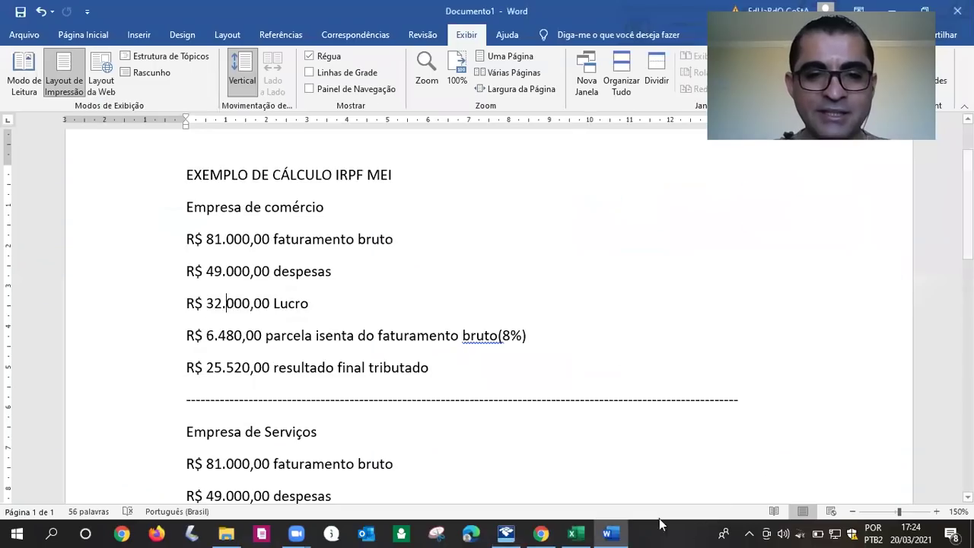
drag(430, 367, 196, 369)
key(ctrl+c)
click(221, 373)
click(269, 370)
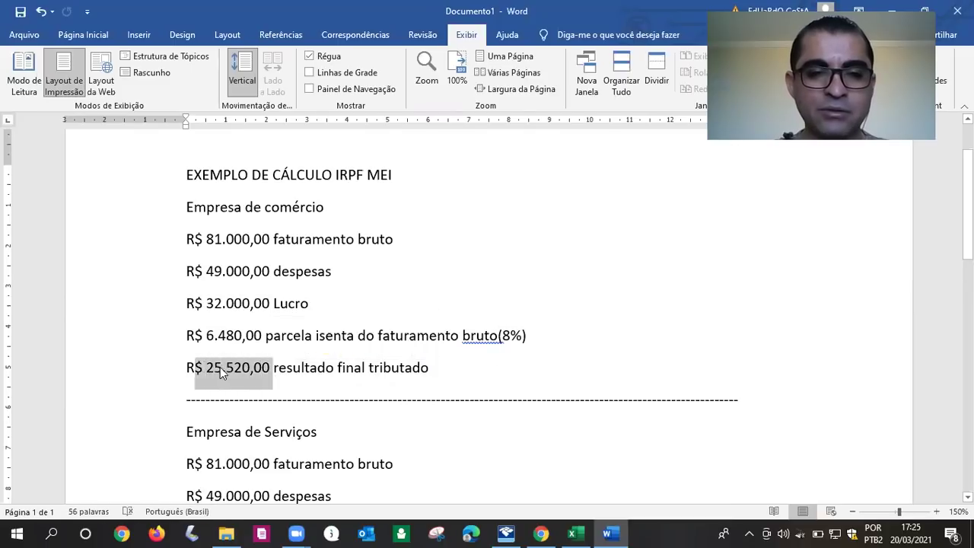
right_click(223, 369)
click(260, 181)
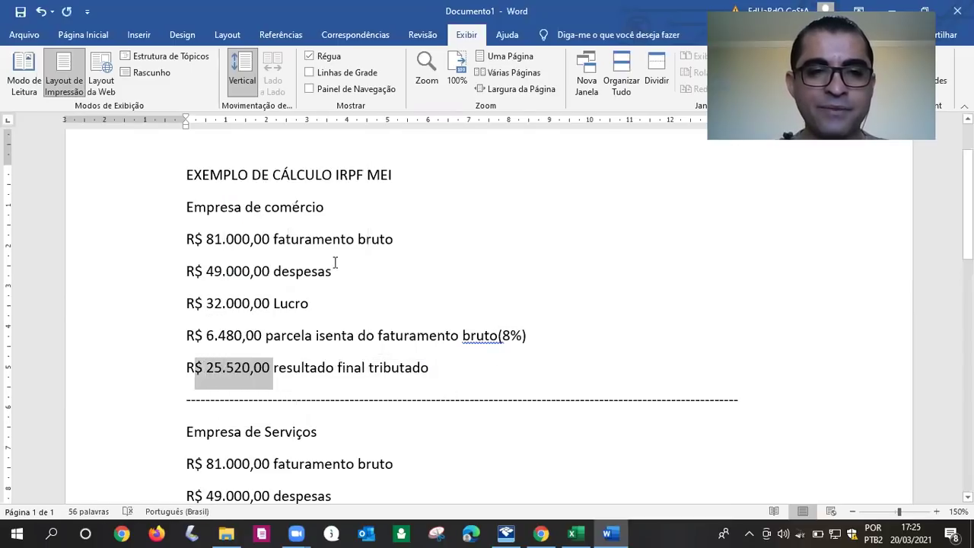
Switch to IRPF 2021 and create a paying source with an all-zero placeholder CNPJ and the name EXEMPLO.
key(alt+Tab)
click(795, 466)
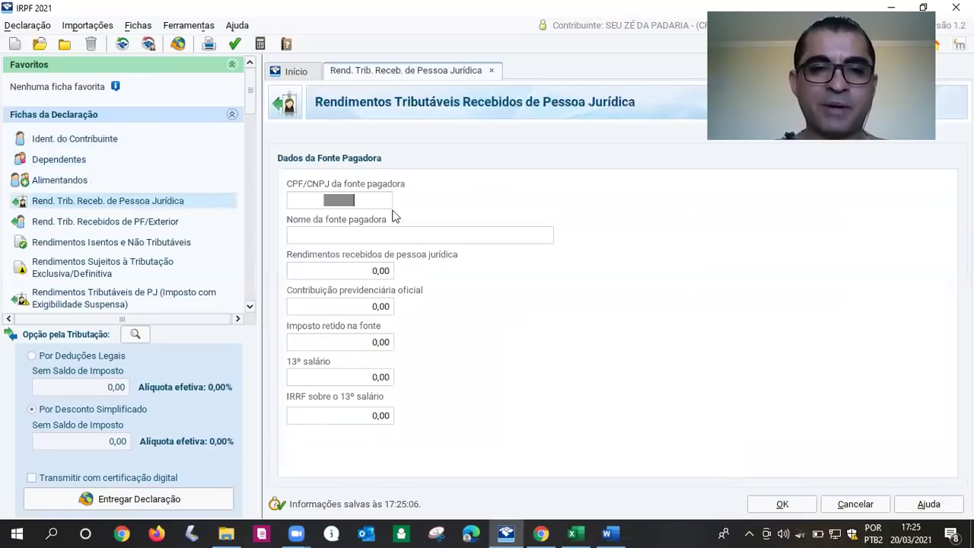
text(00.000.000/0000-00)
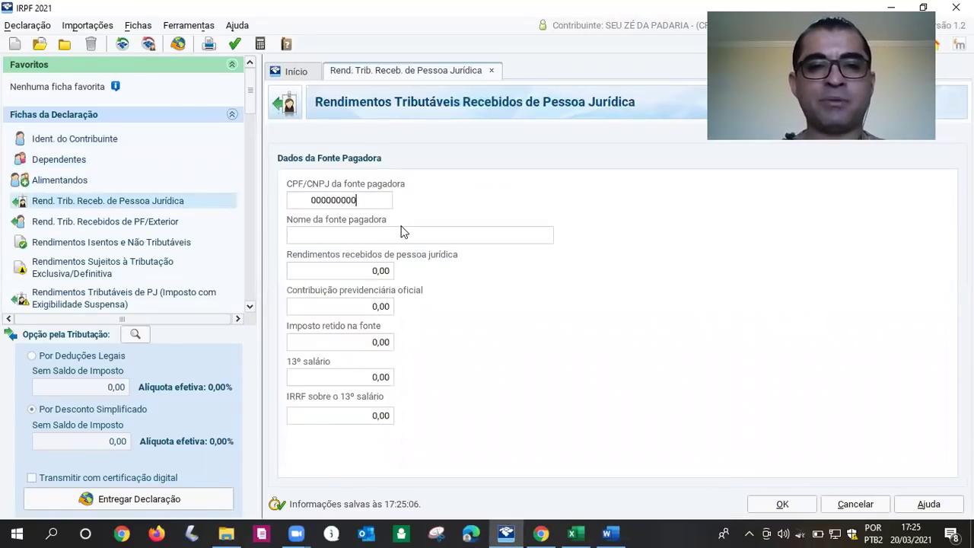
key(Tab)
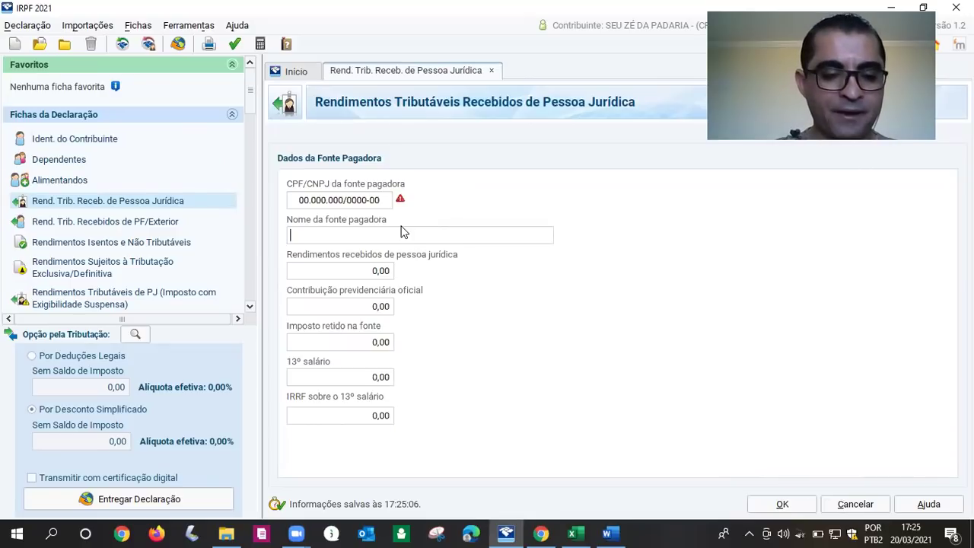
text(EXEMPLO)
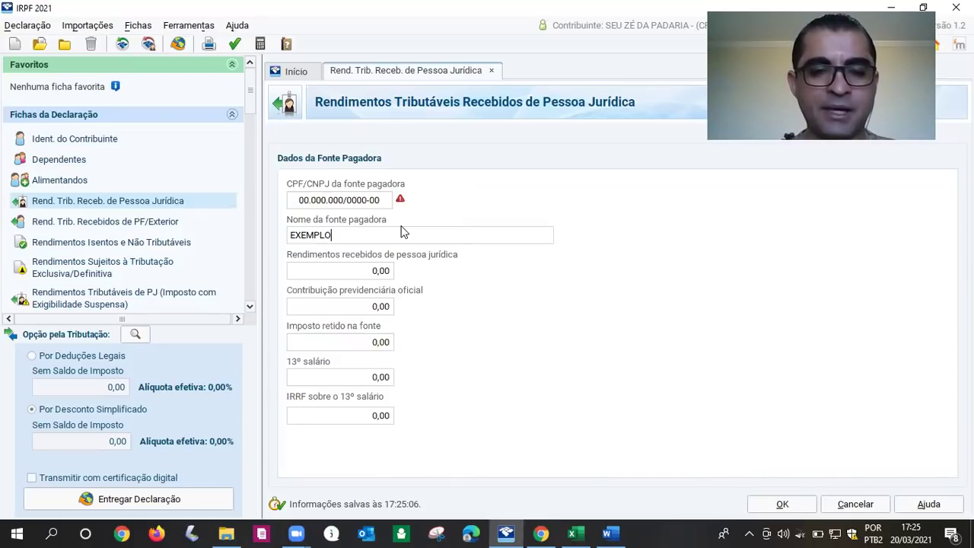
key(Tab)
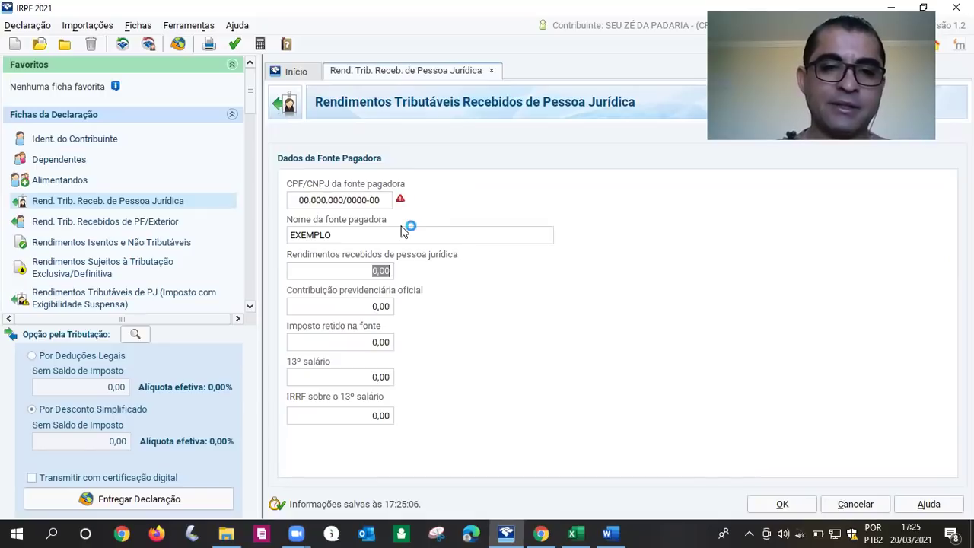
Set the income received from the legal entity EXEMPLO to 25.520,00, without the currency symbol.
key(ctrl+v)
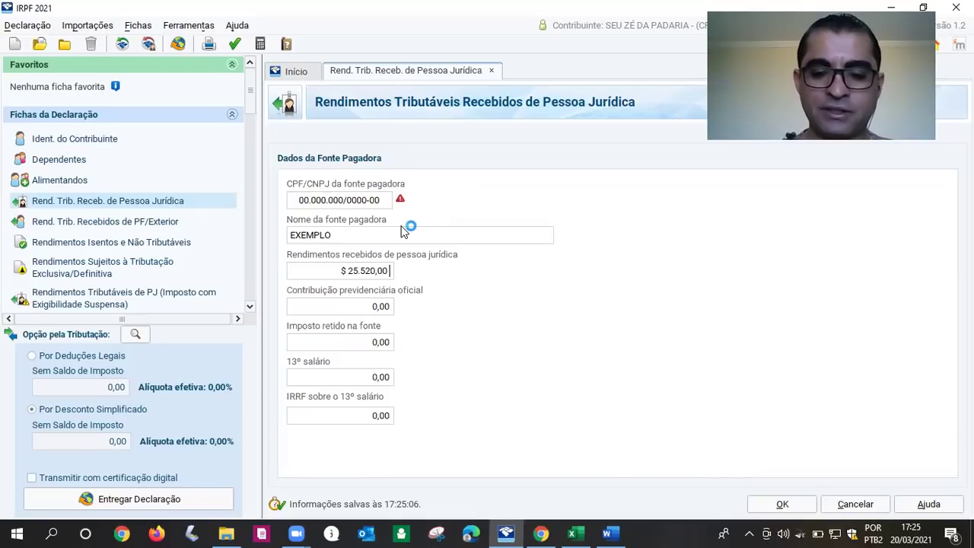
key(BackSpace)
key(BackSpace)
key(BackSpace)
key(BackSpace)
key(BackSpace)
key(BackSpace)
key(BackSpace)
key(BackSpace)
key(BackSpace)
key(BackSpace)
key(BackSpace)
text(25.520)
key(Tab)
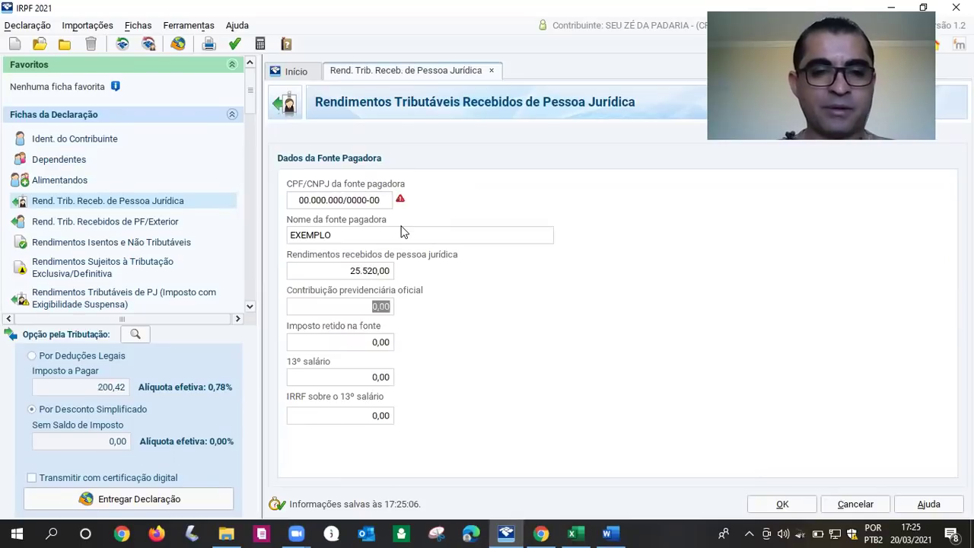
Set the official social security contribution to 800,00, keep the remaining amounts at zero and save the paying source entry.
key(alt+Tab)
key(alt+Tab)
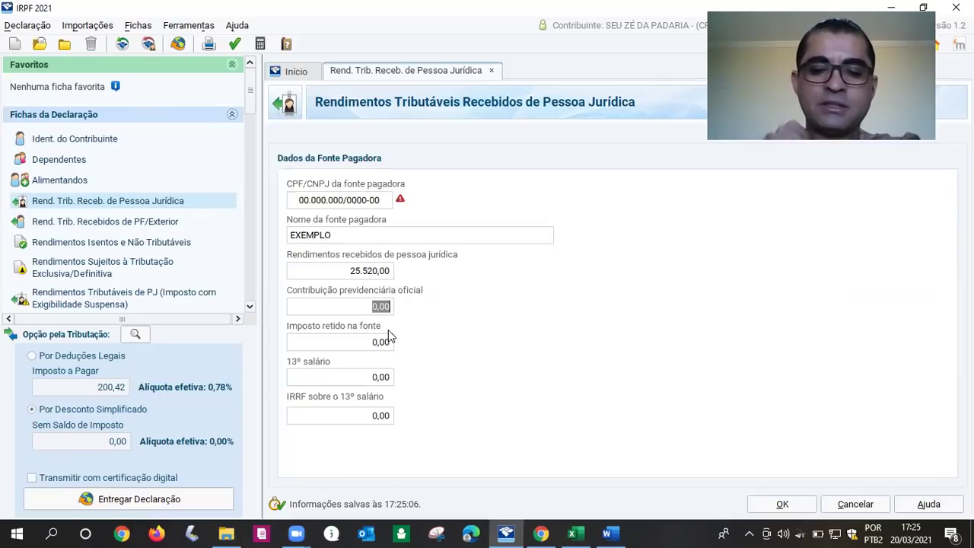
text(8002)
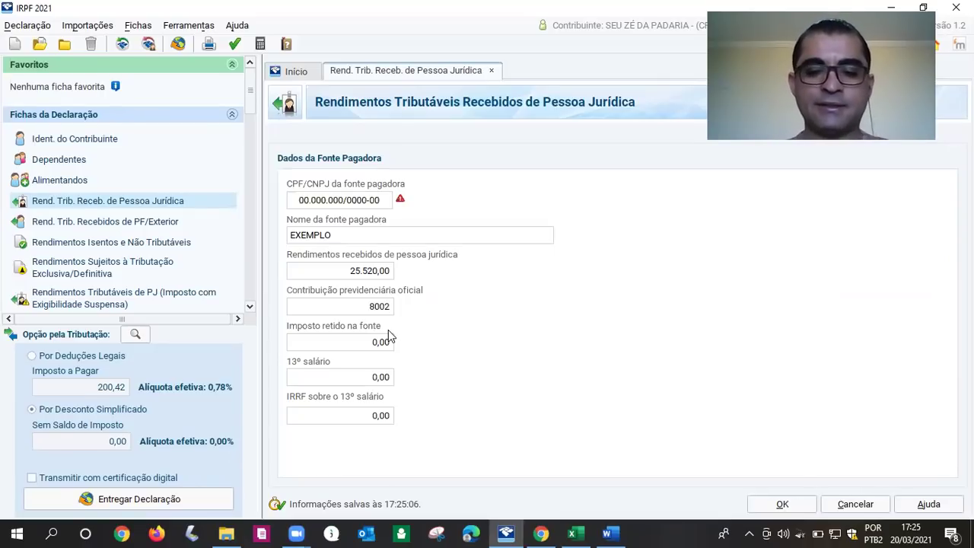
key(Tab)
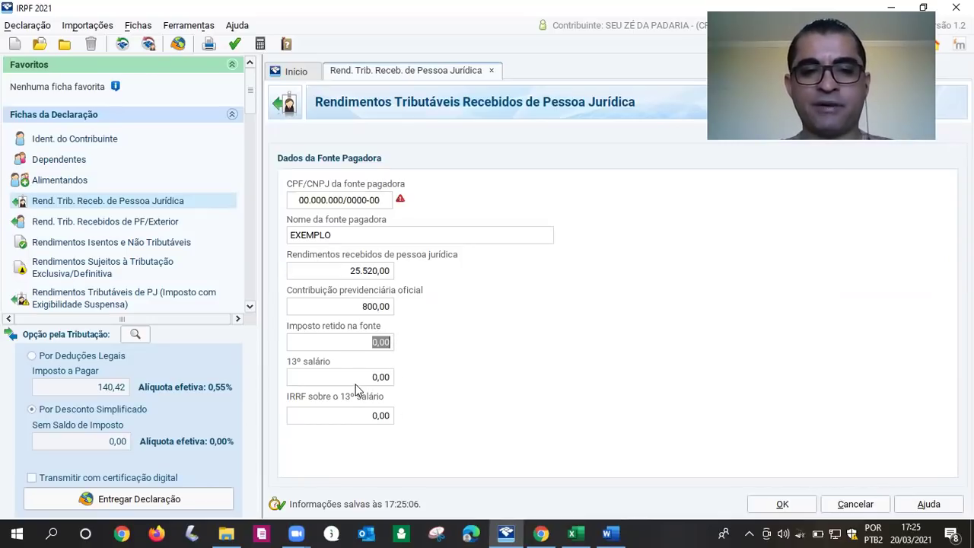
key(Tab)
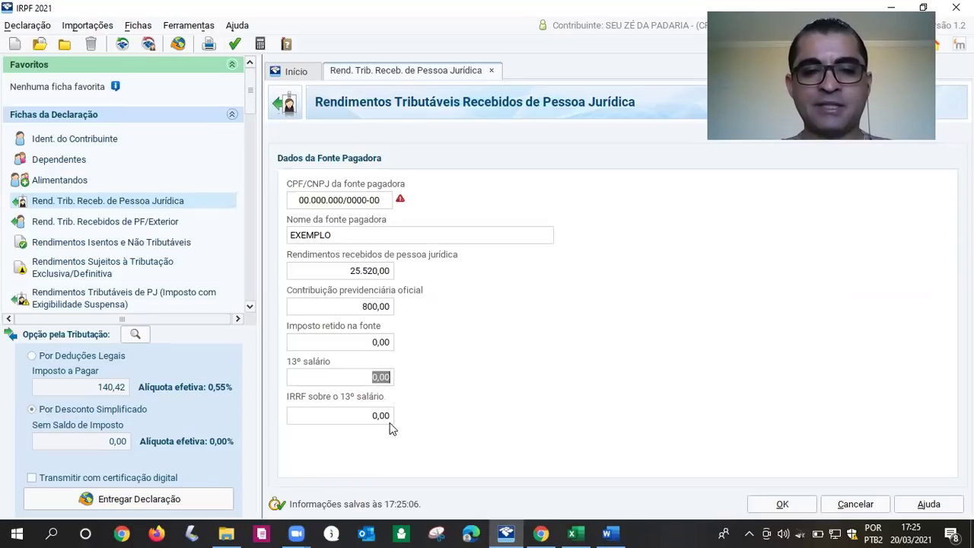
key(Tab)
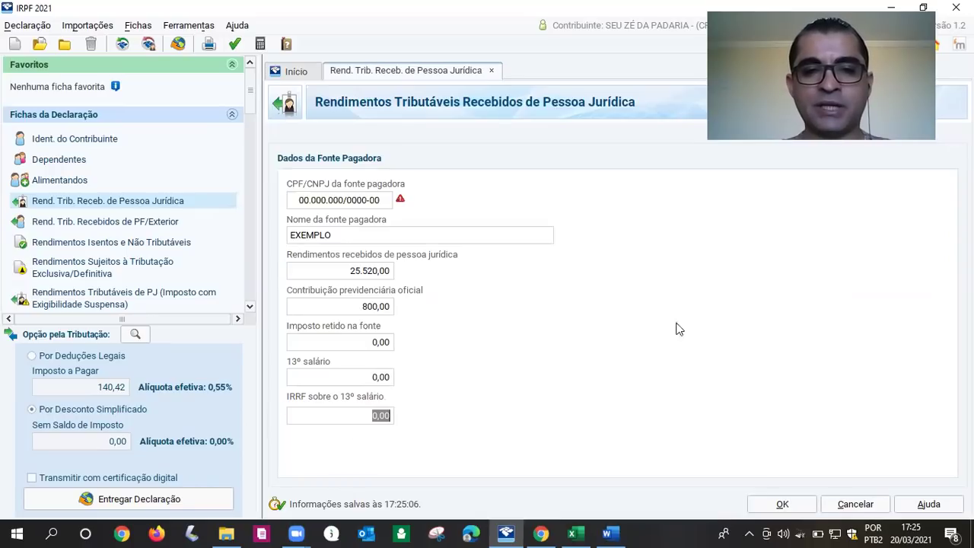
click(781, 506)
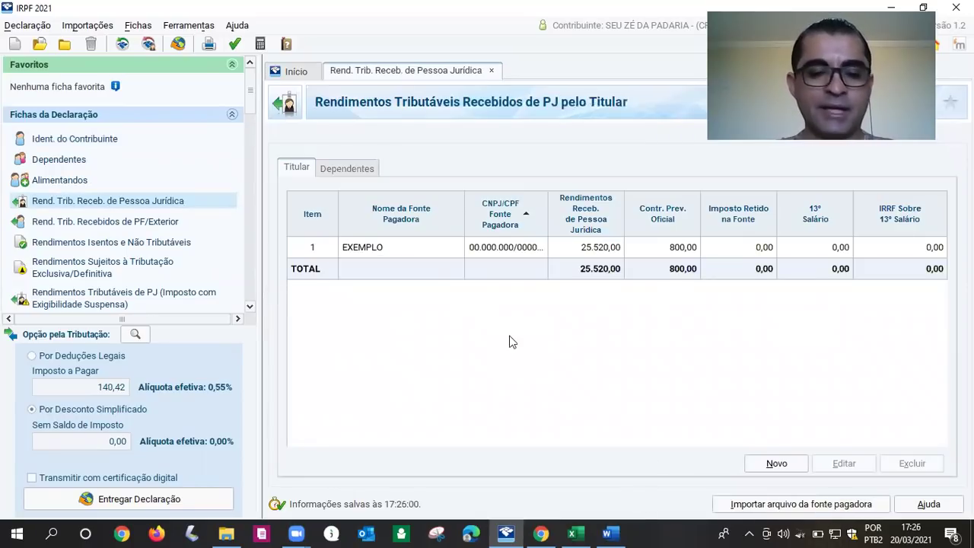
Switch to Word and compare the trade company's 8% exempt portion with its gross revenue.
key(alt+Tab)
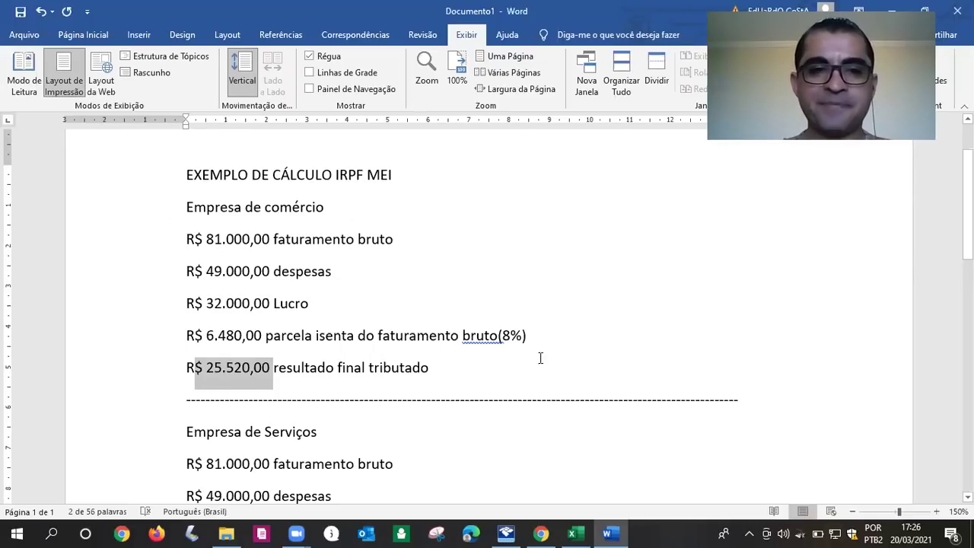
click(245, 349)
drag(206, 335, 261, 334)
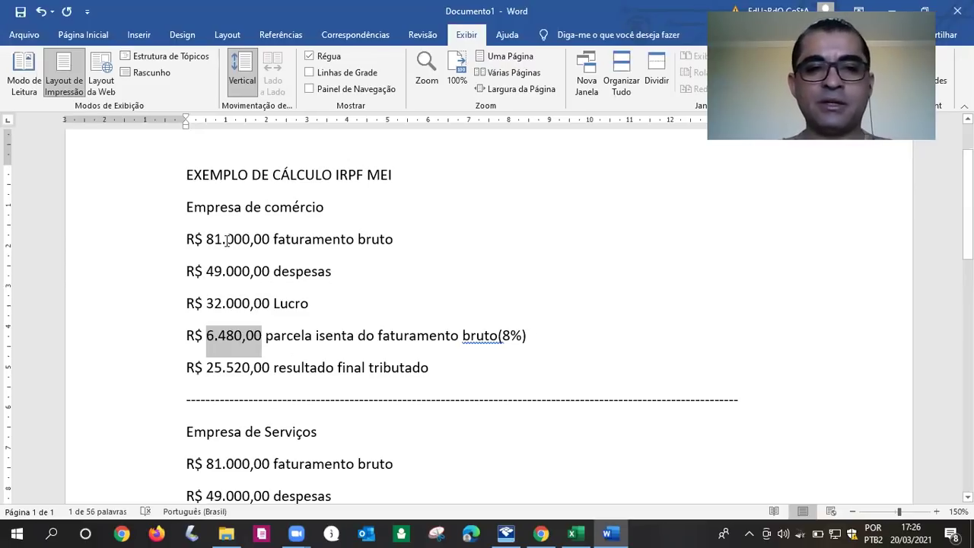
drag(206, 241, 256, 241)
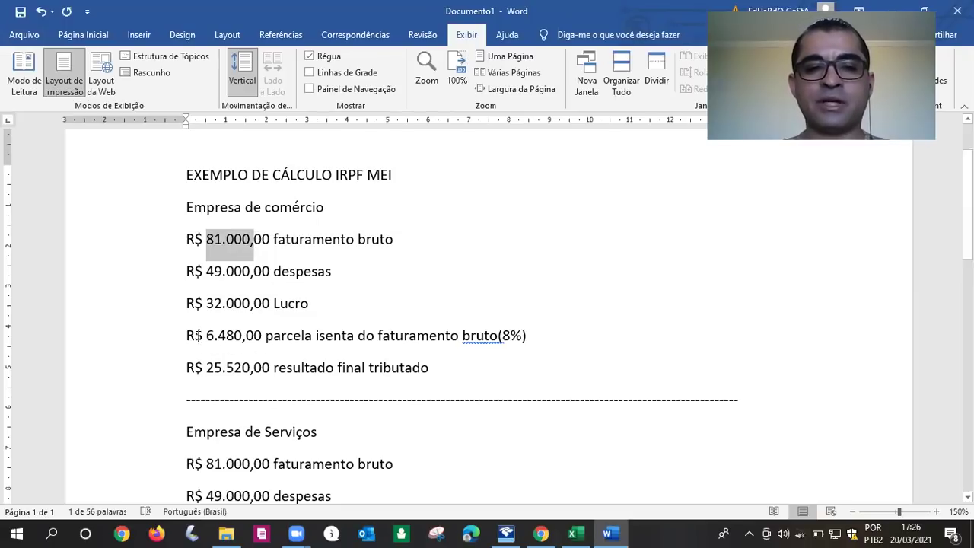
drag(206, 336, 242, 335)
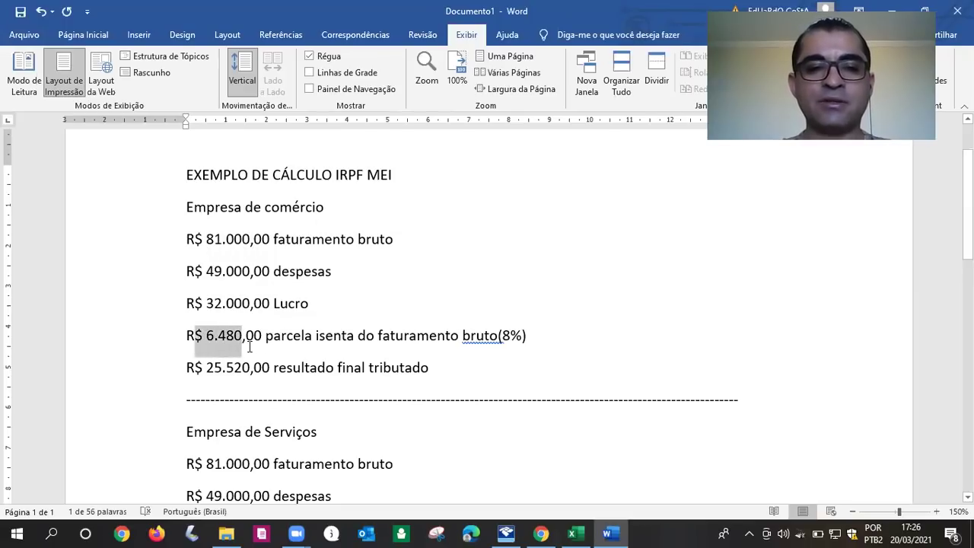
Switch to IRPF 2021 and delete the 09 - Lucros e dividendos recebidos entry from the exempt and non-taxable income.
key(alt+Tab)
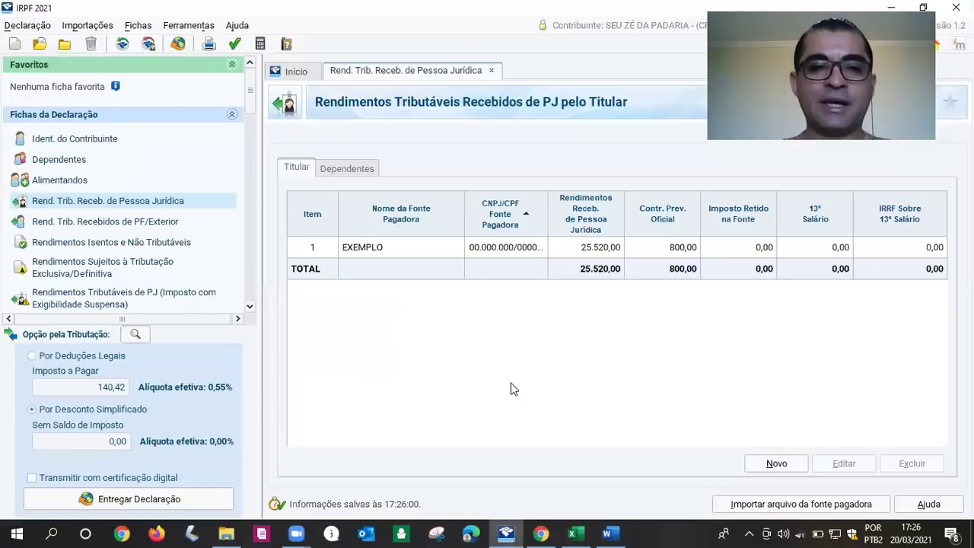
click(98, 243)
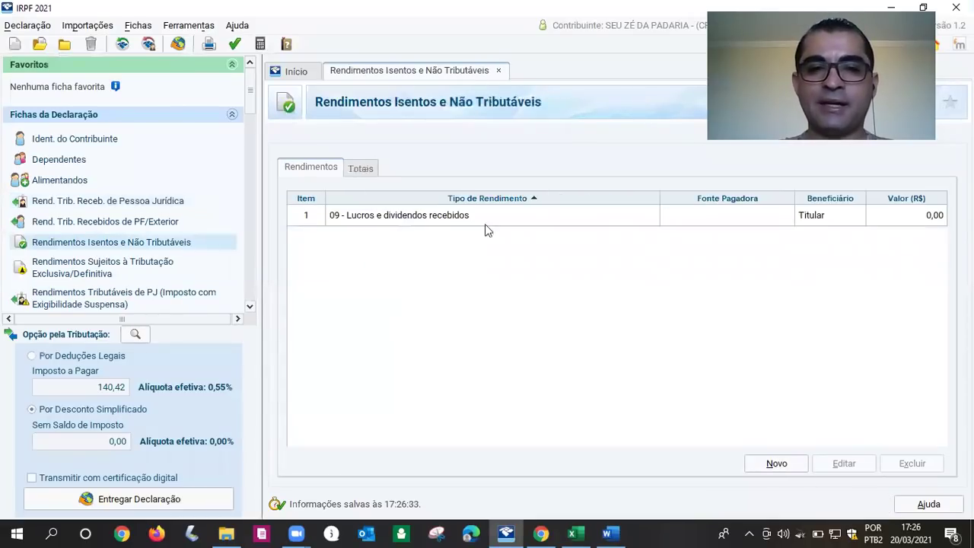
double_click(431, 221)
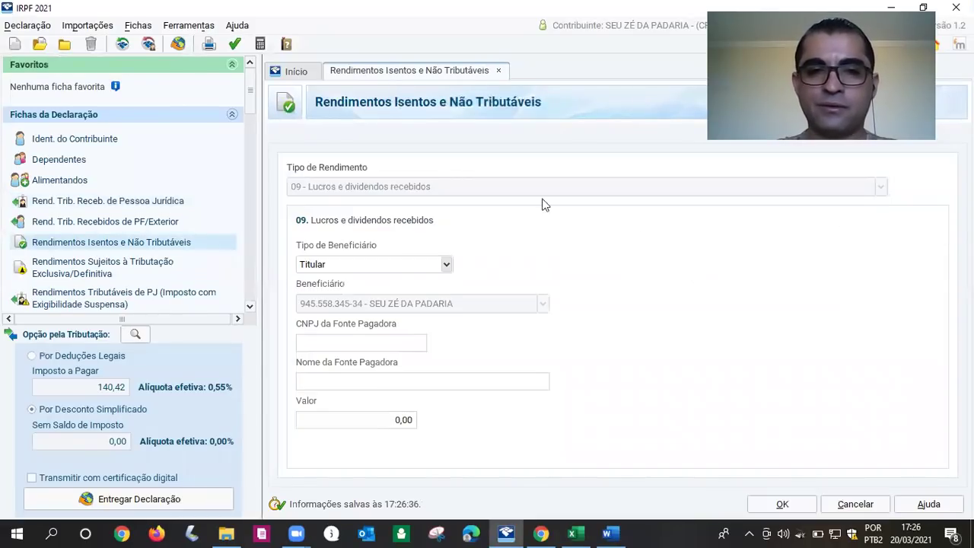
click(844, 505)
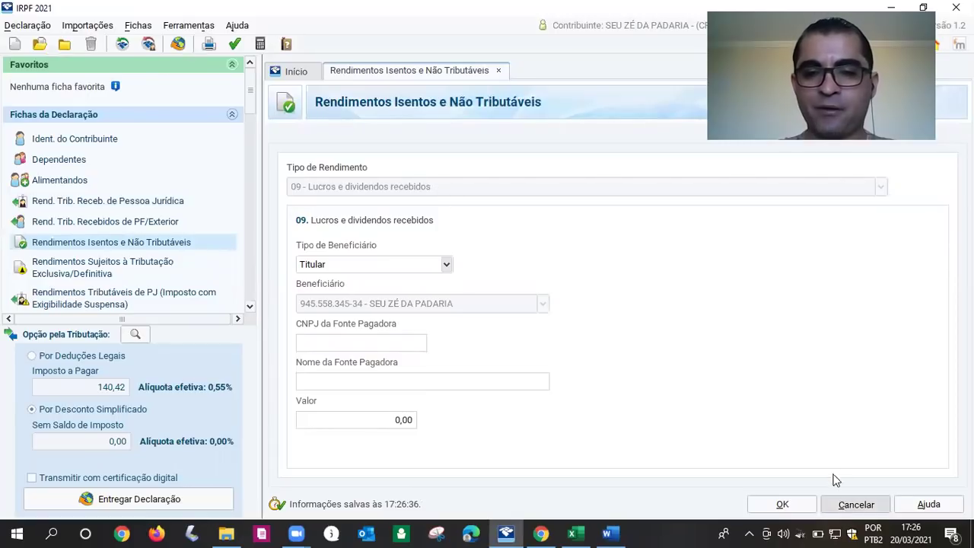
click(531, 219)
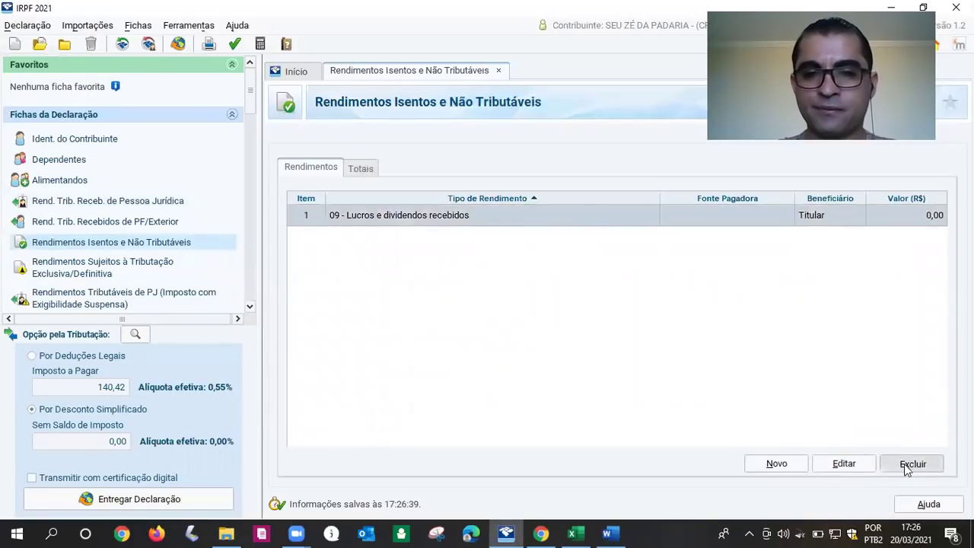
click(904, 463)
click(469, 285)
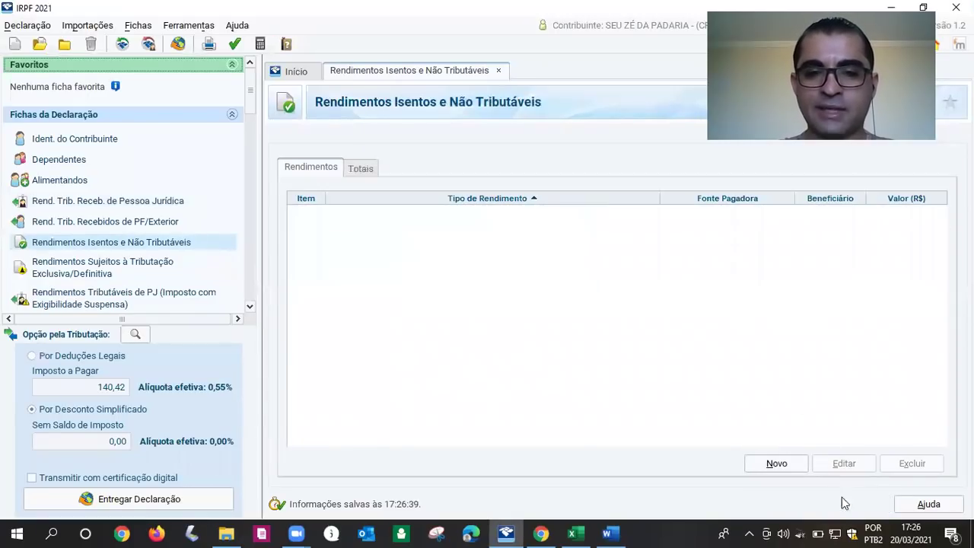
Add a new exempt income entry of type 13 - Rendimento de sócio ou titular de microempresa ou empresa de pequeno porte optante pelo Simples Nacional.
click(769, 463)
click(880, 187)
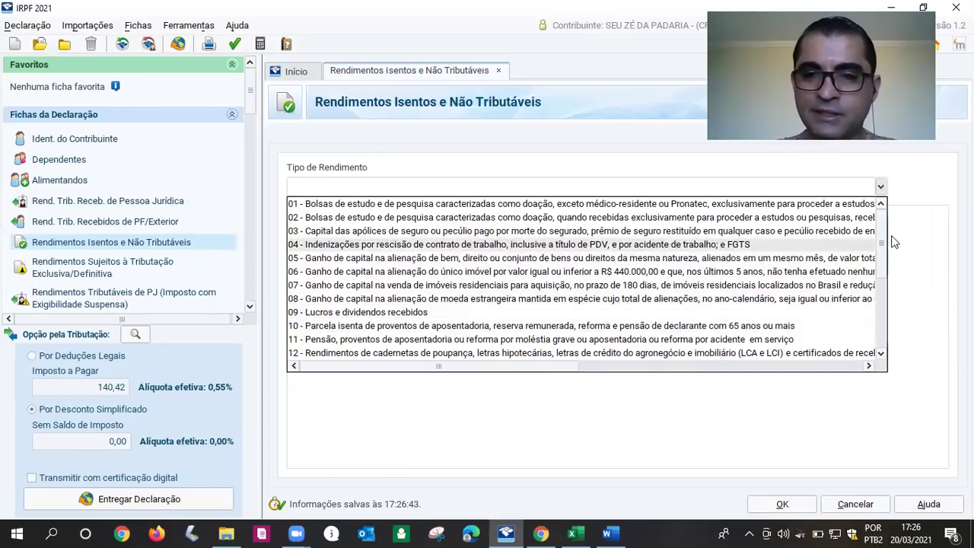
drag(881, 243, 905, 275)
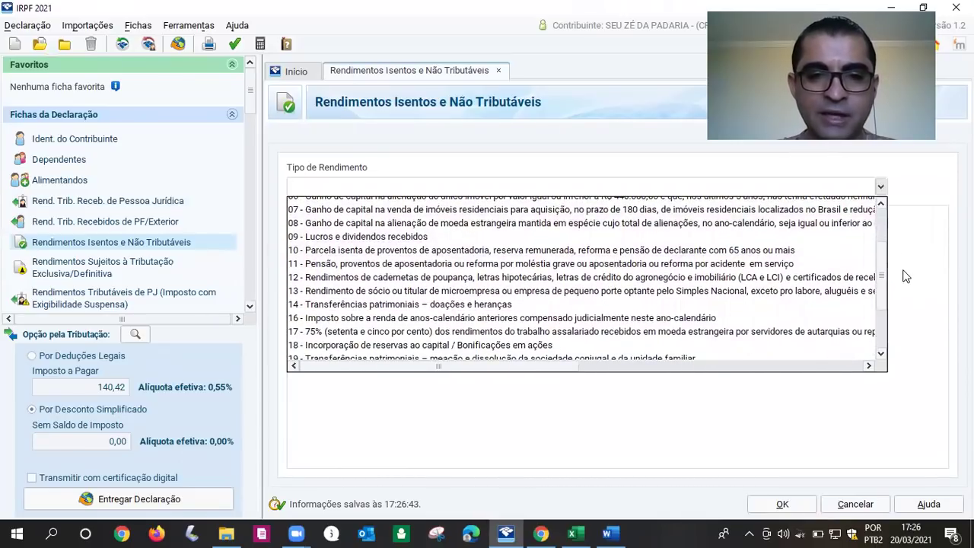
scroll(904, 274, down, 5)
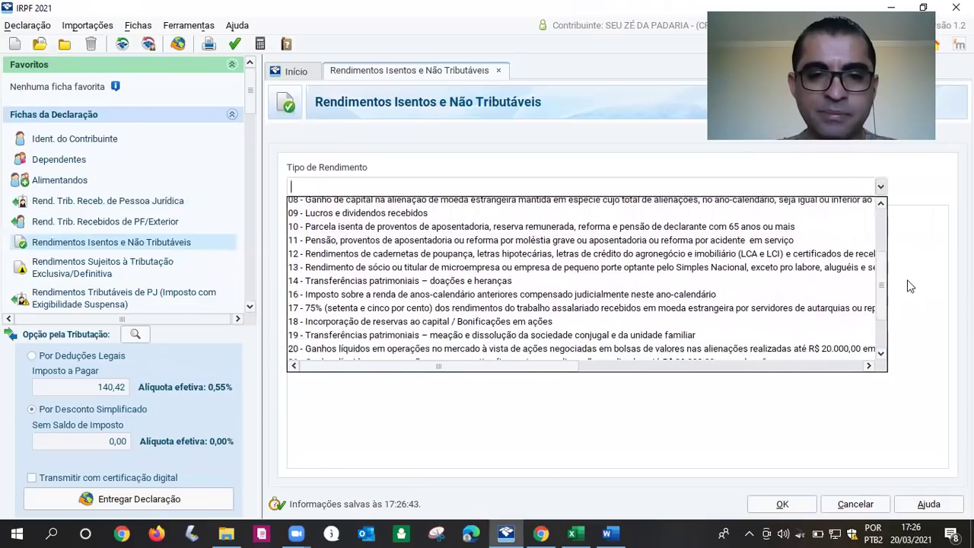
scroll(908, 301, down, 1)
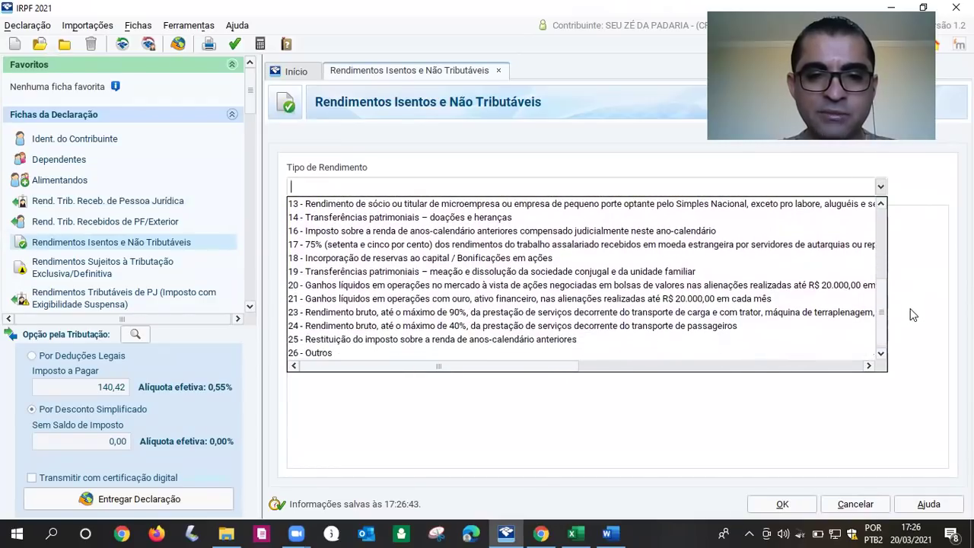
scroll(911, 315, up, 11)
scroll(902, 245, up, 1)
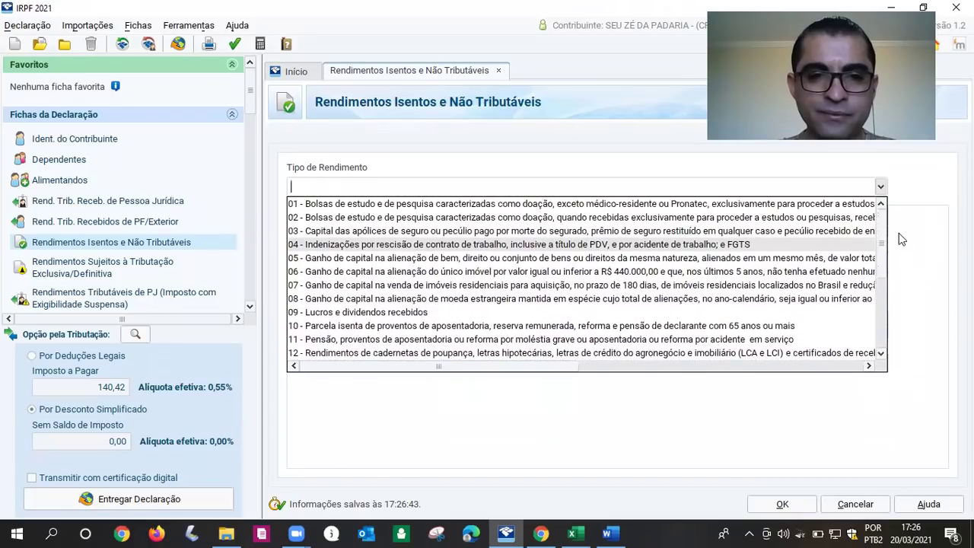
scroll(897, 228, down, 4)
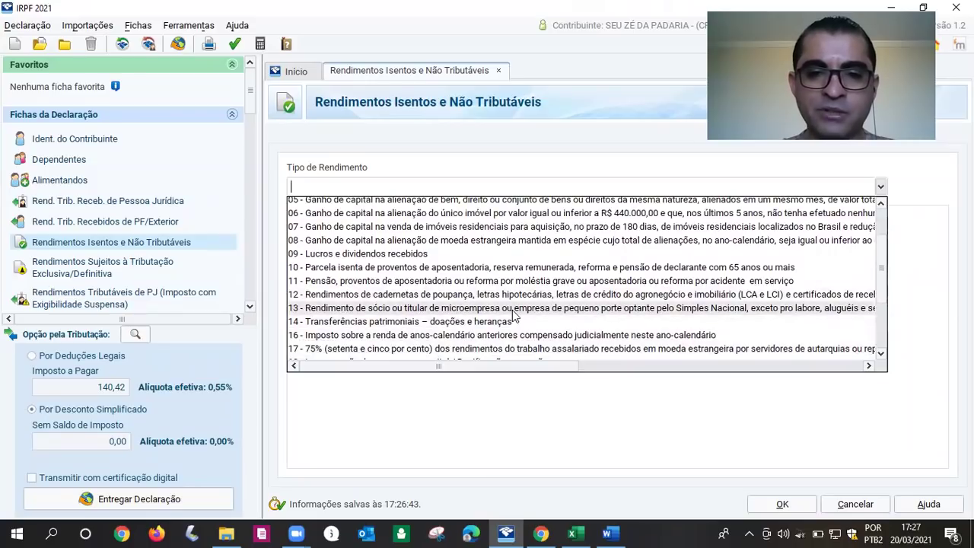
click(500, 308)
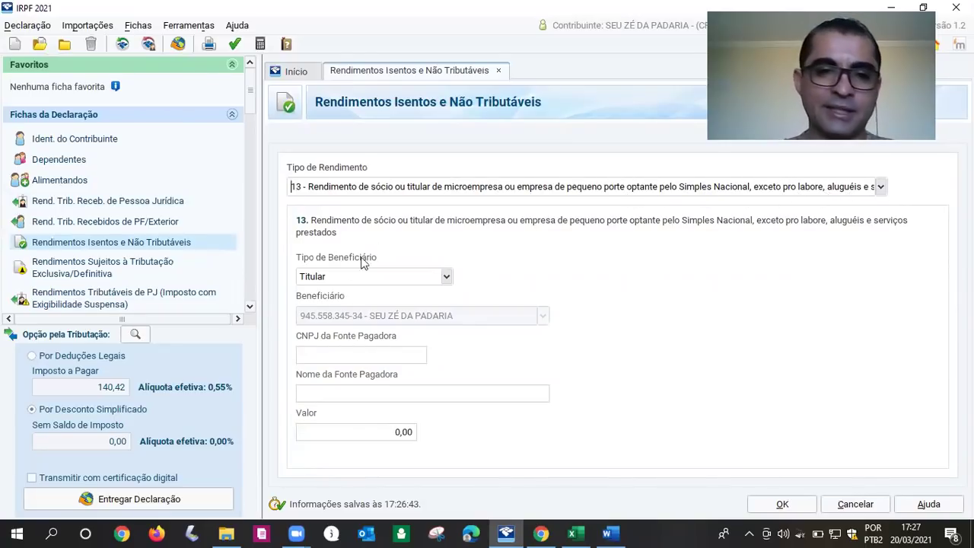
Enter a placeholder CNPJ for the paying source and name the source EXEMPLO.
click(341, 357)
text(000000000000)
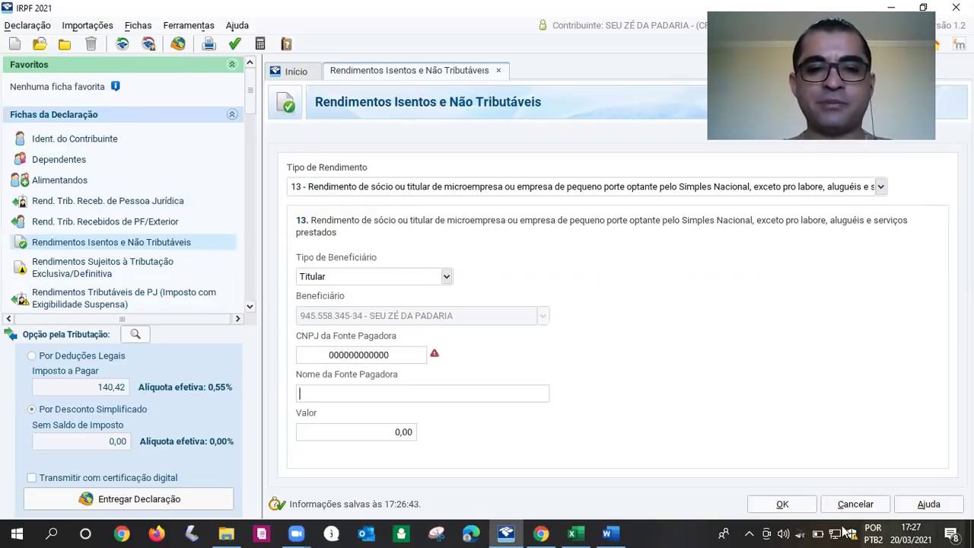
key(Tab)
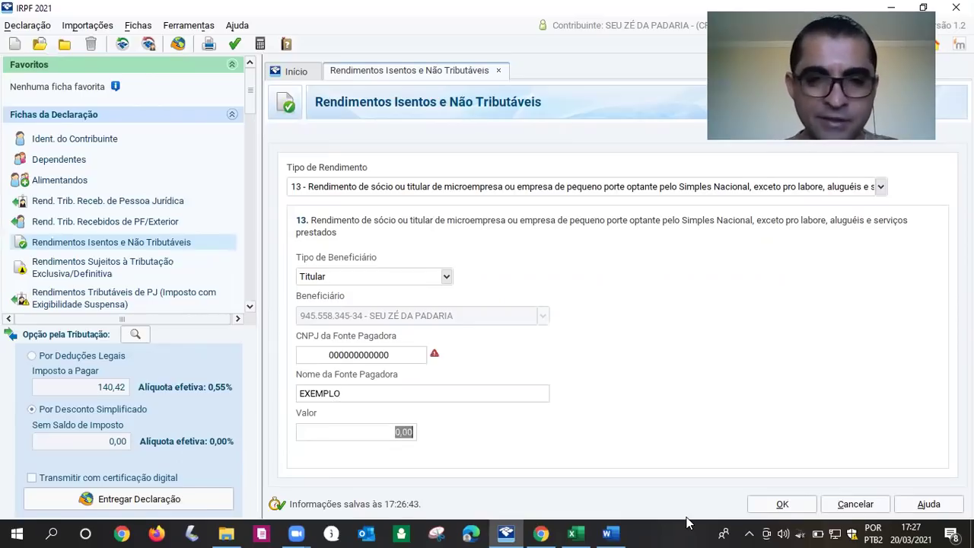
Check the trade company's 8% exempt portion in Word, set the entry's value to 6.480,00 in IRPF 2021 and save it.
click(606, 532)
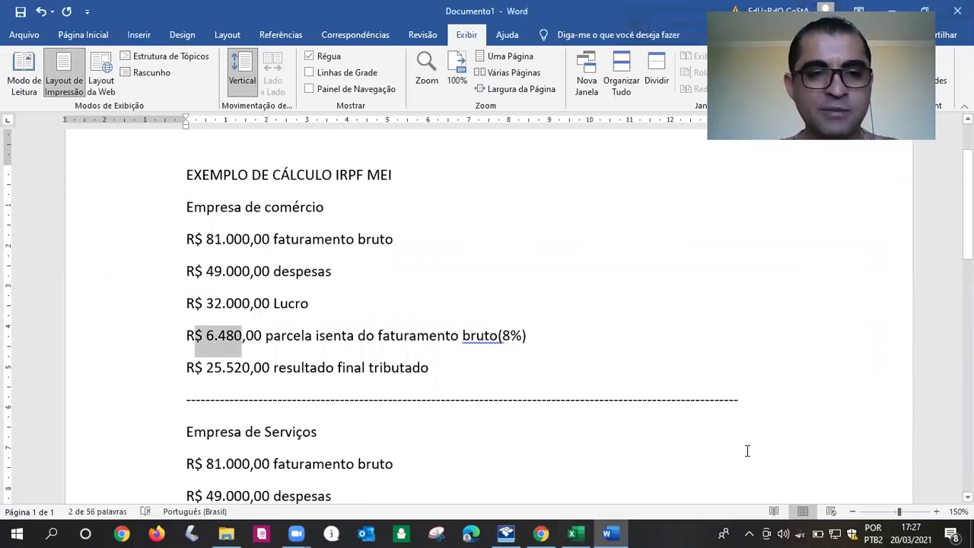
key(alt+Tab)
text(6)
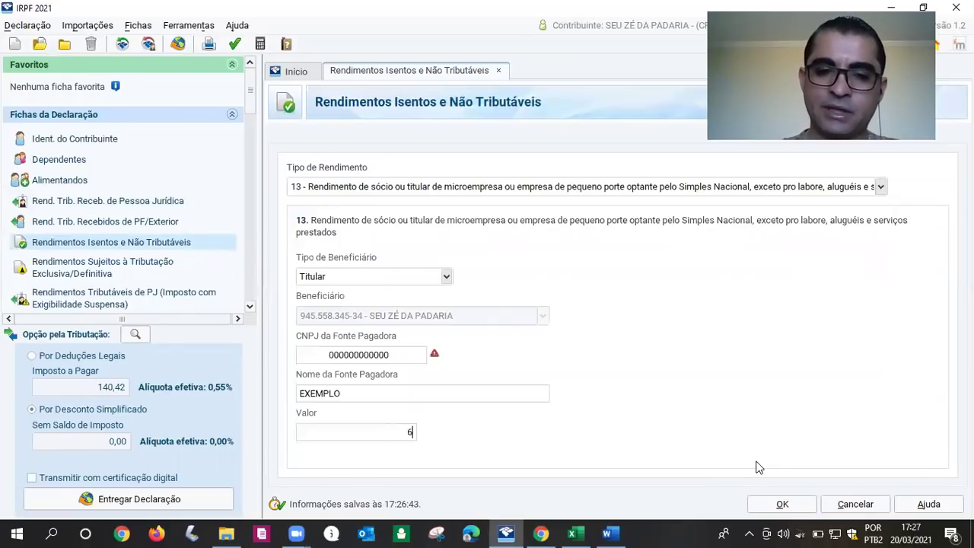
key(Tab)
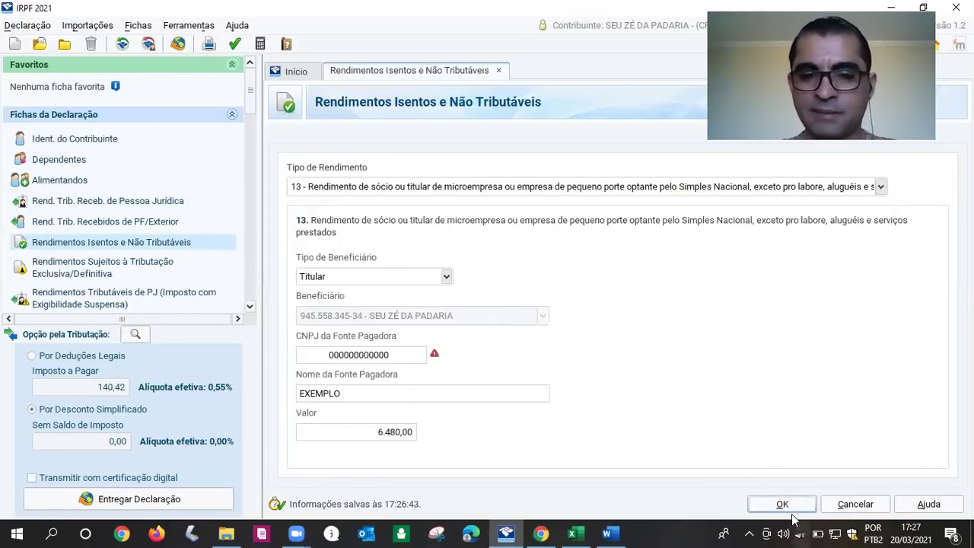
click(753, 503)
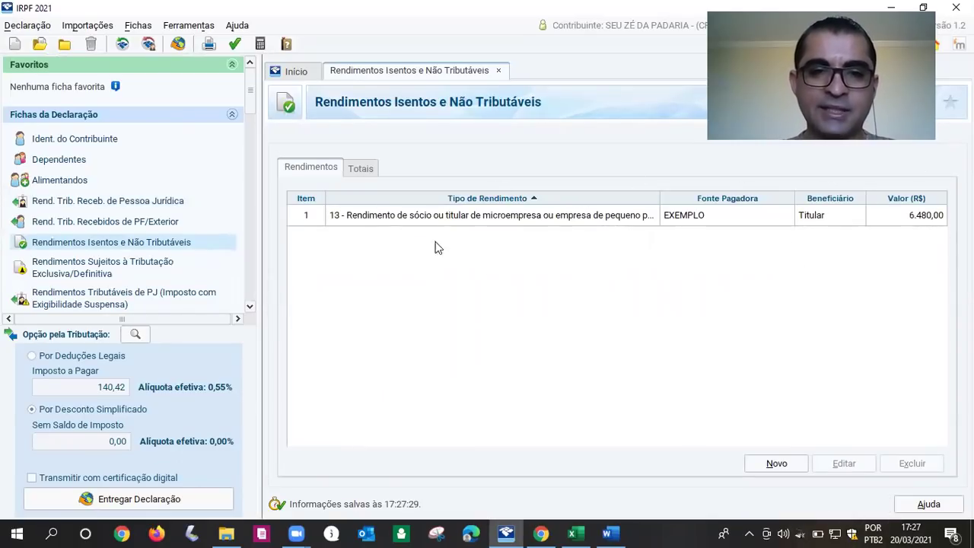
Compare the trade company's calculation in Word with the legal entity income and exempt income records in IRPF 2021.
key(alt+Tab)
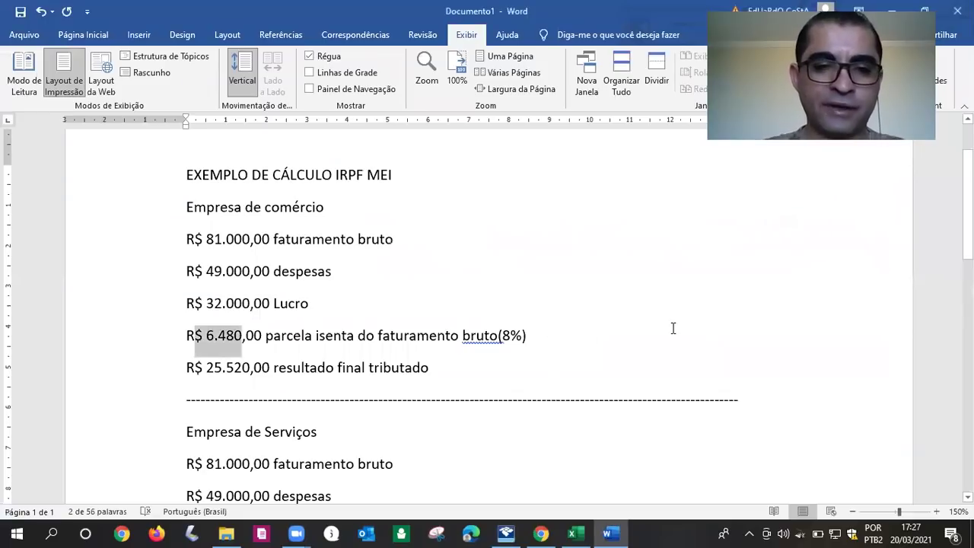
key(alt+Tab)
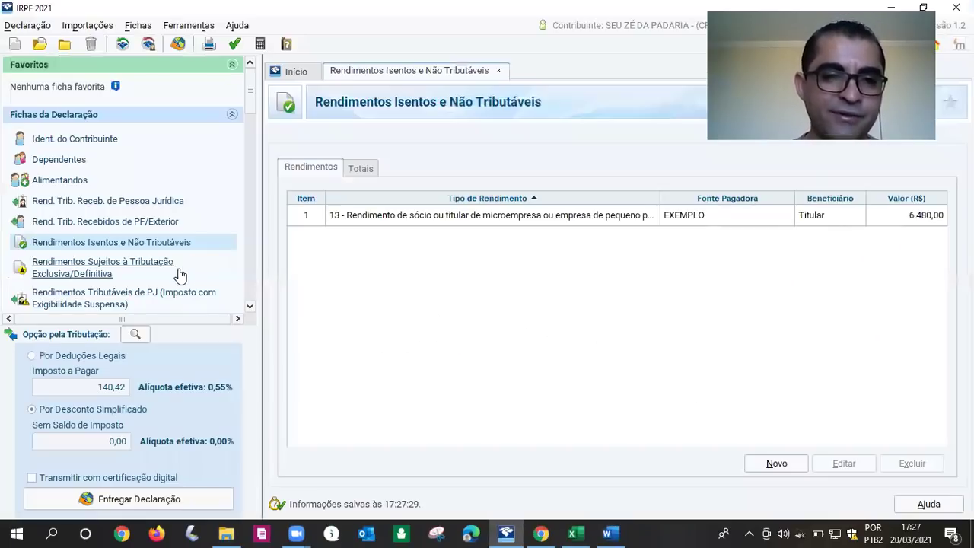
click(108, 202)
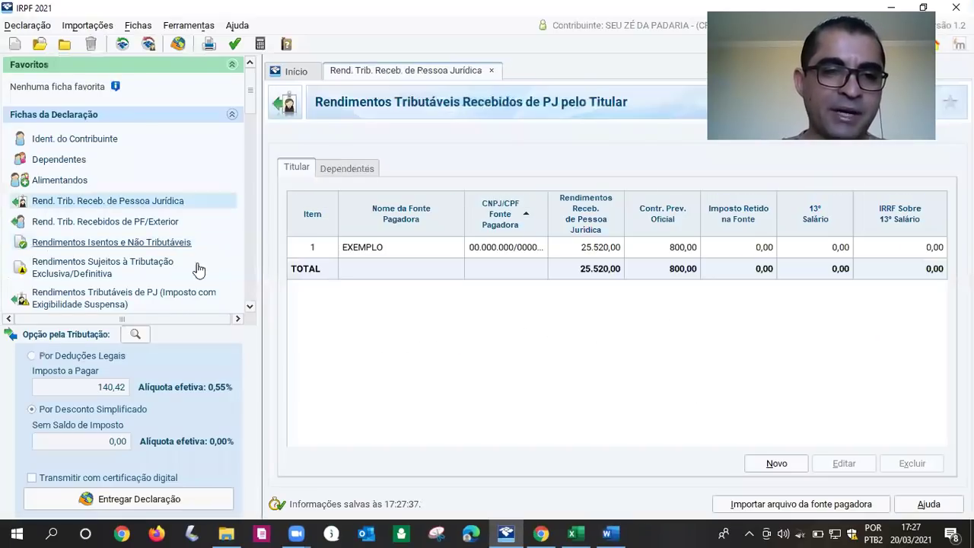
click(103, 244)
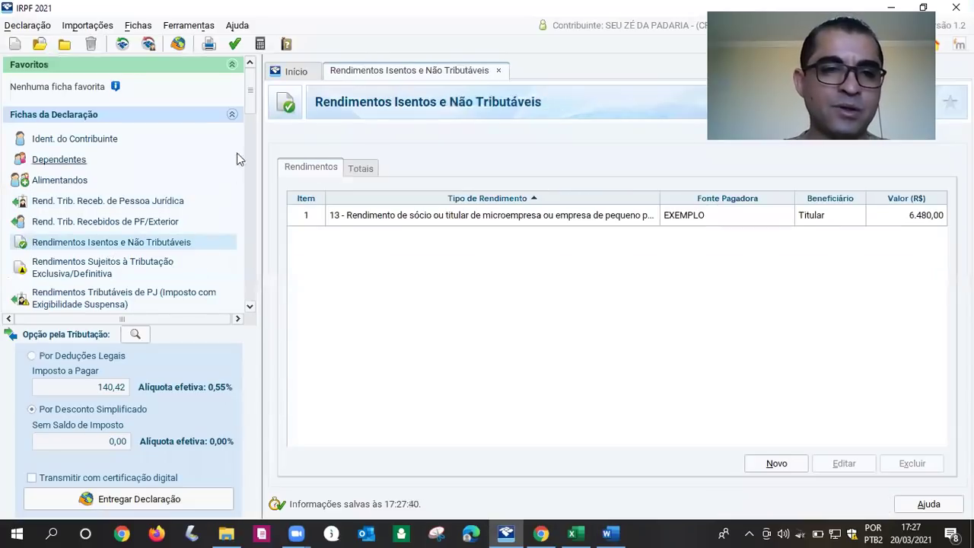
Examine the payment codes offered for a new entry in Pagamentos Efetuados, and discard the entry.
drag(254, 96, 256, 124)
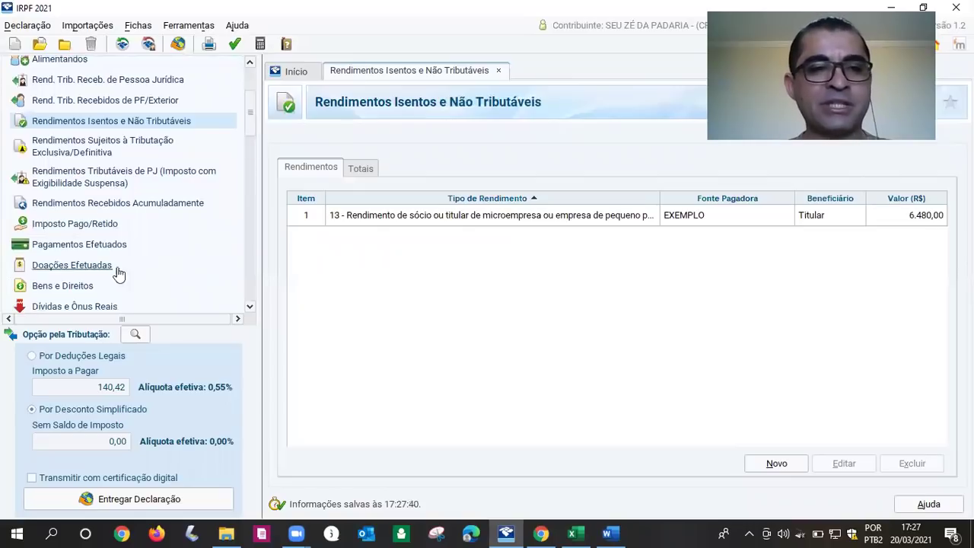
click(58, 252)
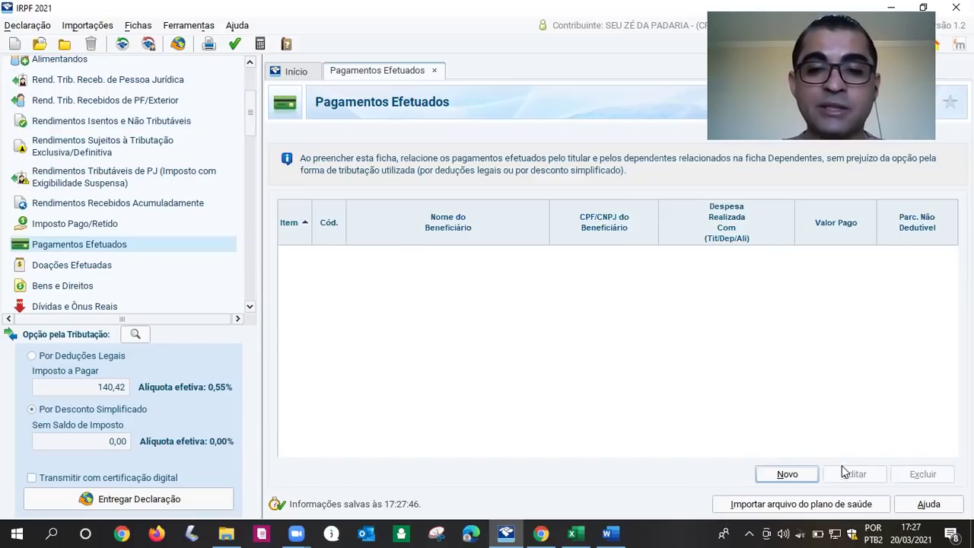
click(780, 473)
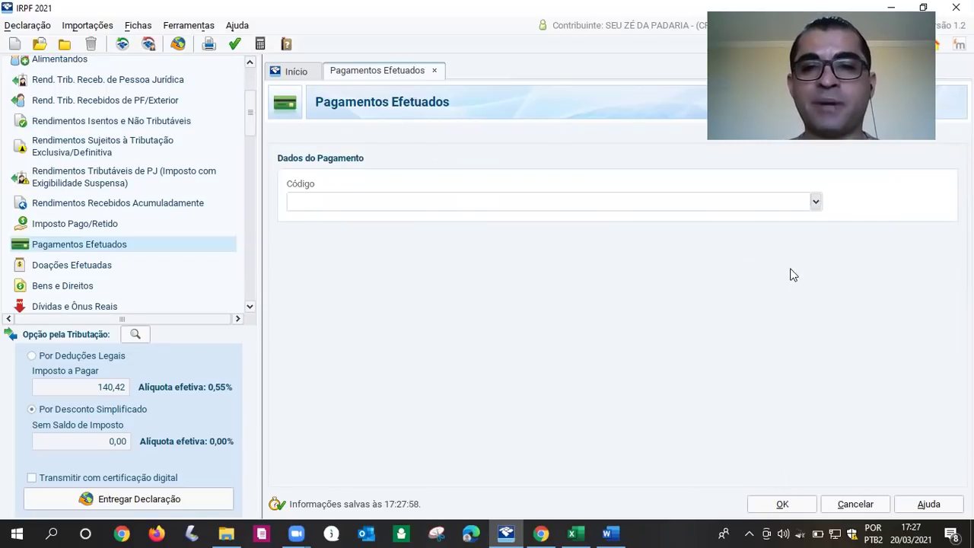
click(815, 201)
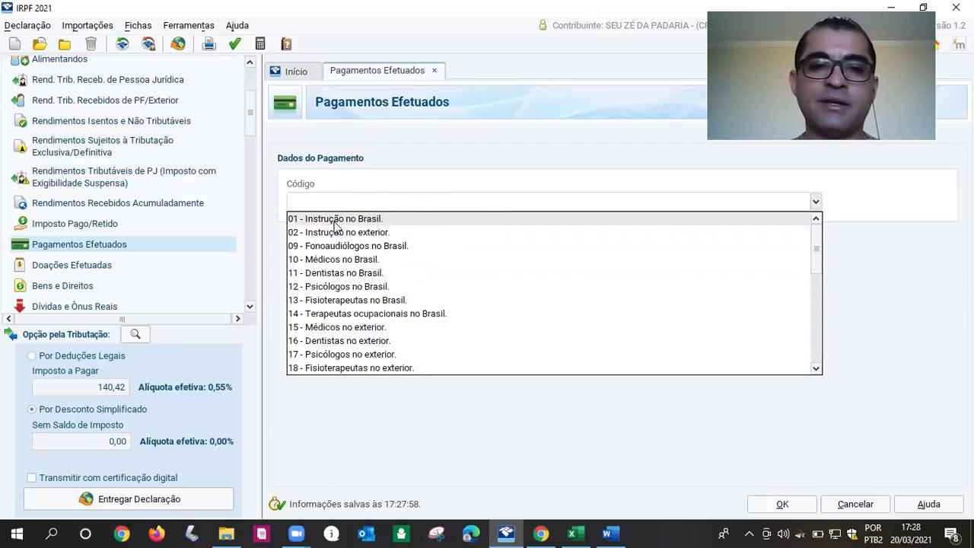
click(483, 178)
click(830, 507)
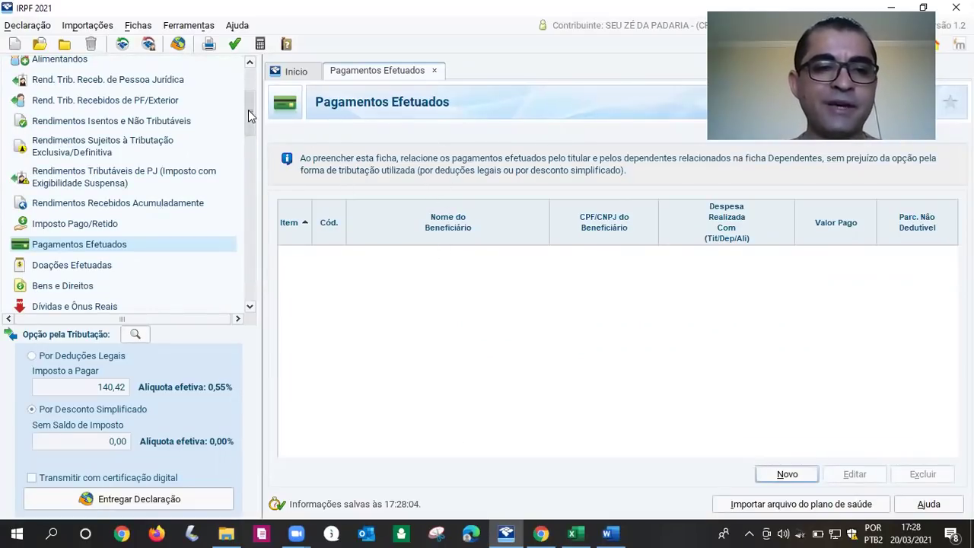
Start a new asset in Bens e Direitos with the code 11 - Apartamento.
drag(248, 109, 251, 119)
click(42, 235)
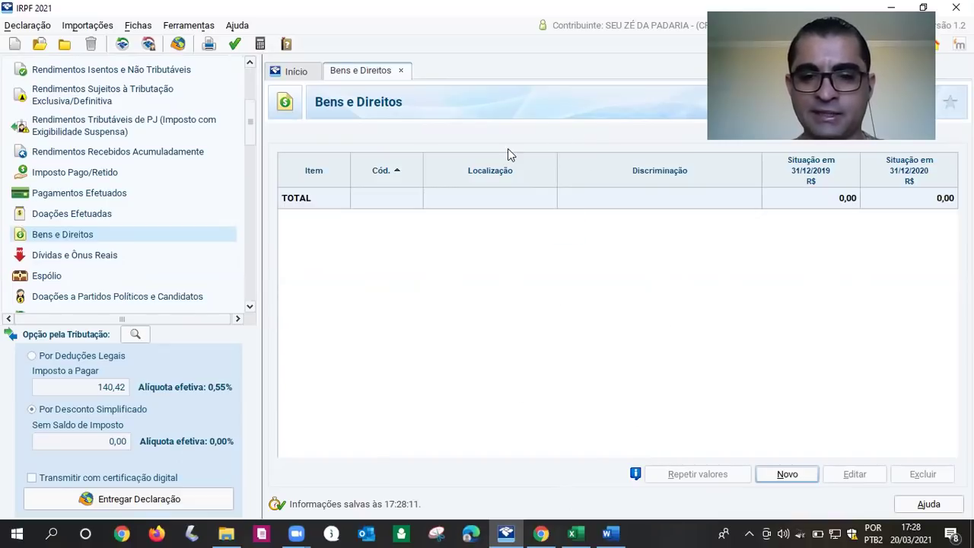
click(802, 480)
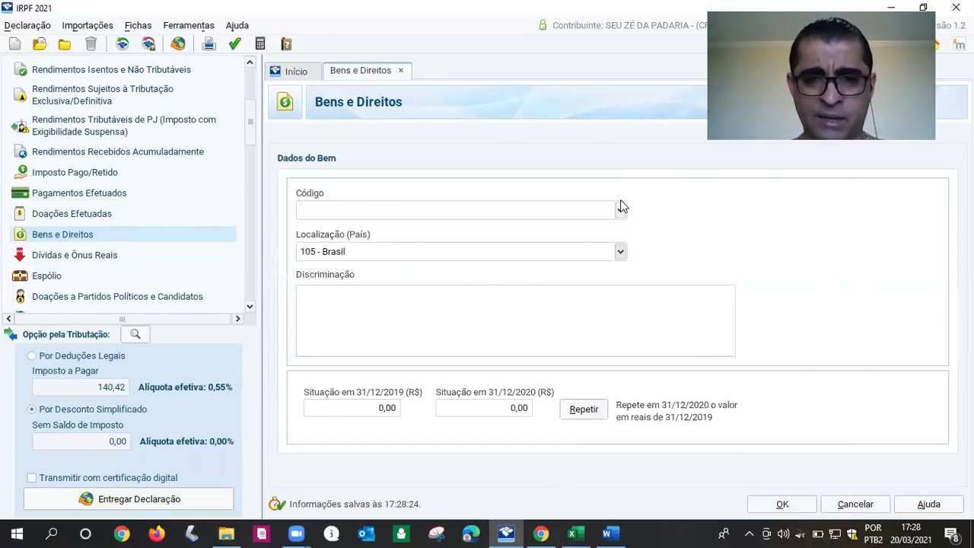
click(620, 212)
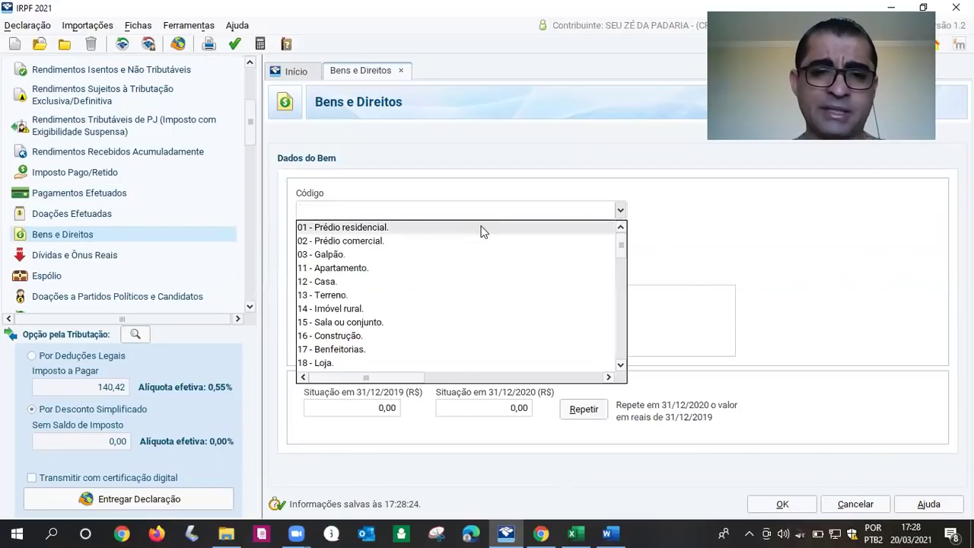
click(380, 269)
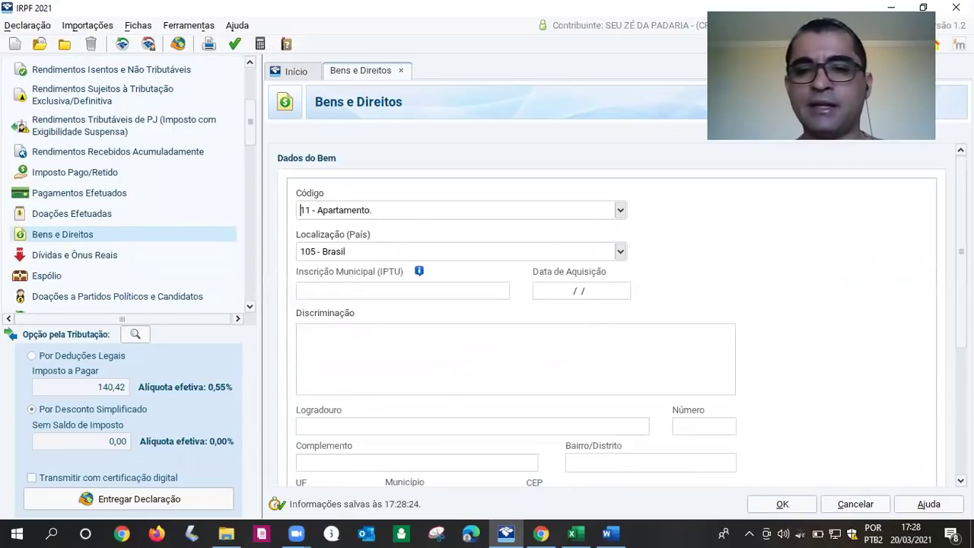
Change the asset's code to 21 - Veículo automotor terrestre by searching for VEI, and discard the new asset.
click(620, 212)
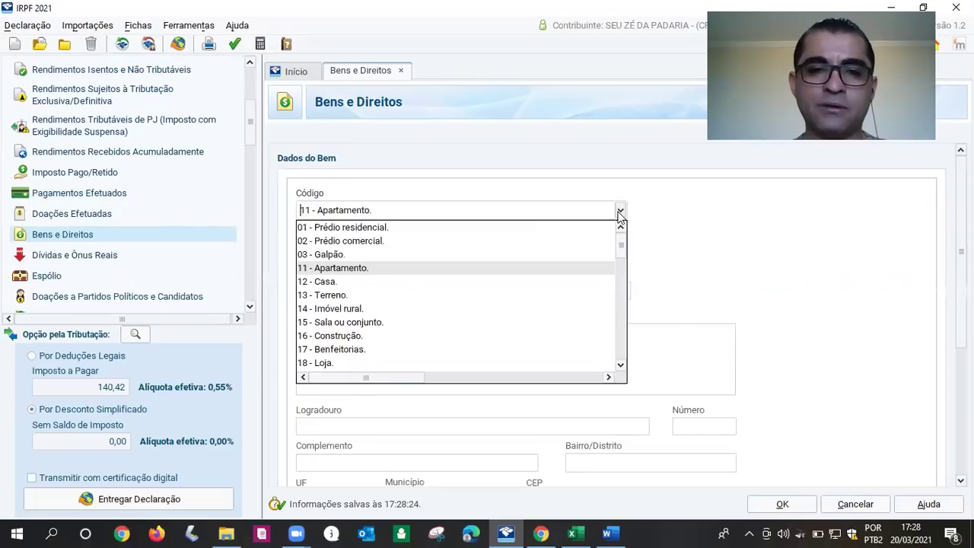
text(VEI)
key(Delete)
key(Delete)
key(Delete)
key(Delete)
key(Delete)
key(Delete)
key(Delete)
key(Delete)
key(Delete)
key(Delete)
key(Delete)
key(Delete)
key(Delete)
key(Delete)
key(Delete)
key(Delete)
key(Delete)
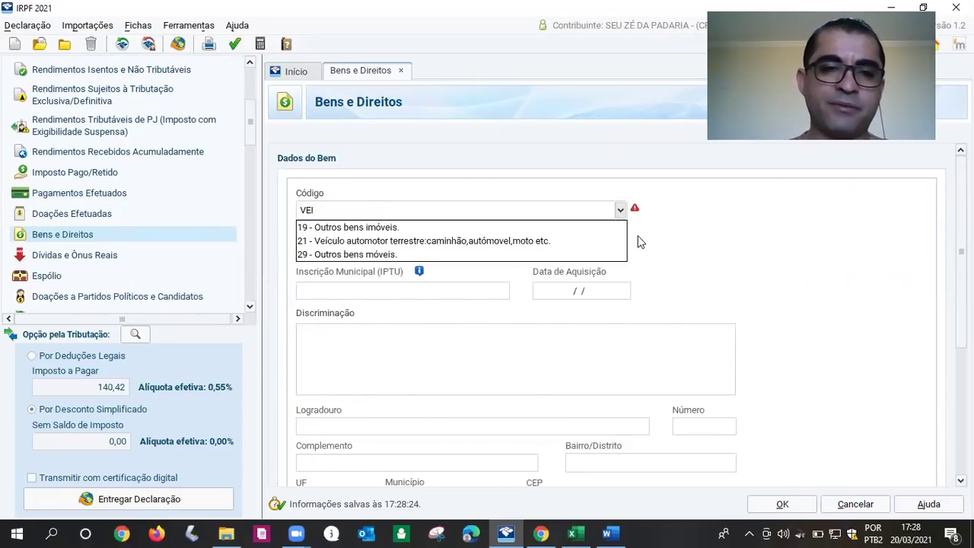
click(349, 240)
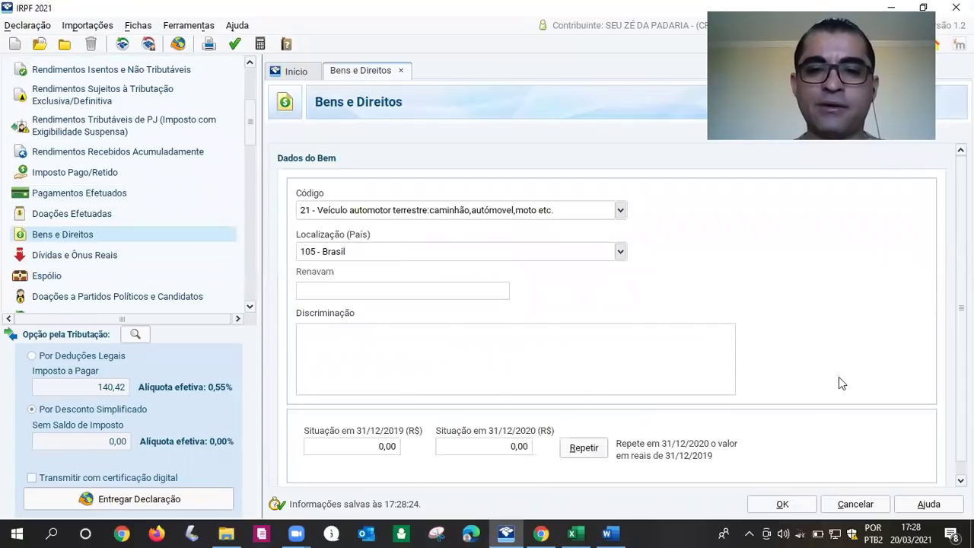
click(848, 512)
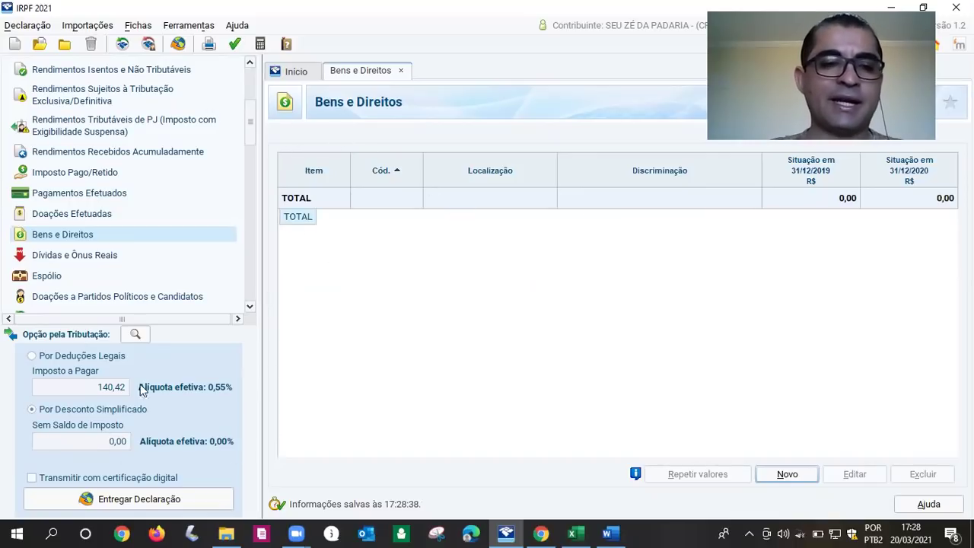
Switch the taxation option to Por Deduções Legais and return it to Por Desconto Simplificado.
click(29, 358)
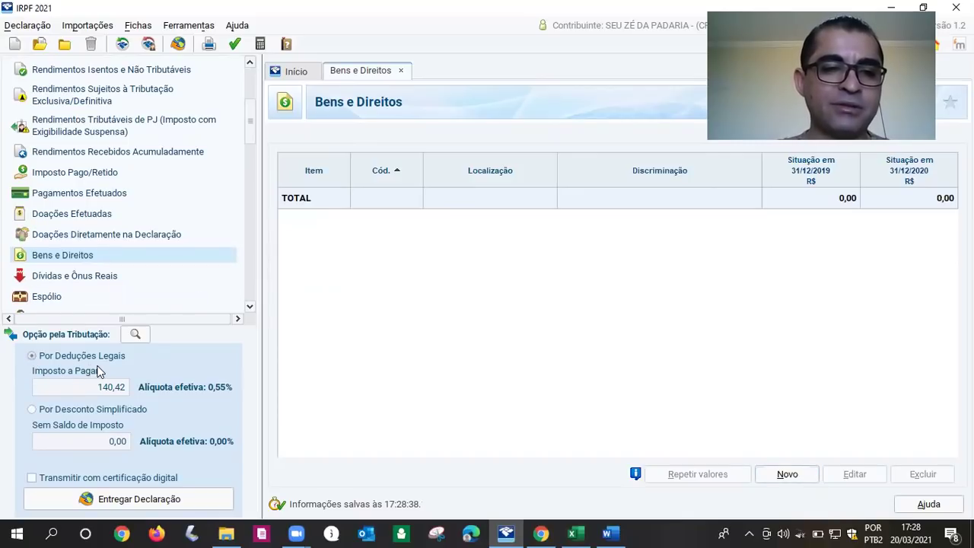
click(32, 408)
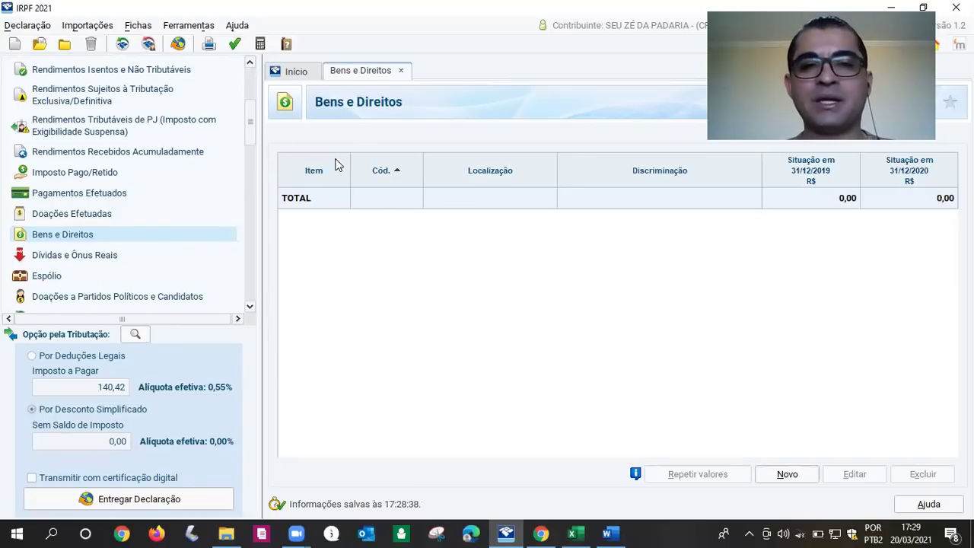
Delete the debt entry with code 11 from Dívidas e Ônus Reais.
click(61, 257)
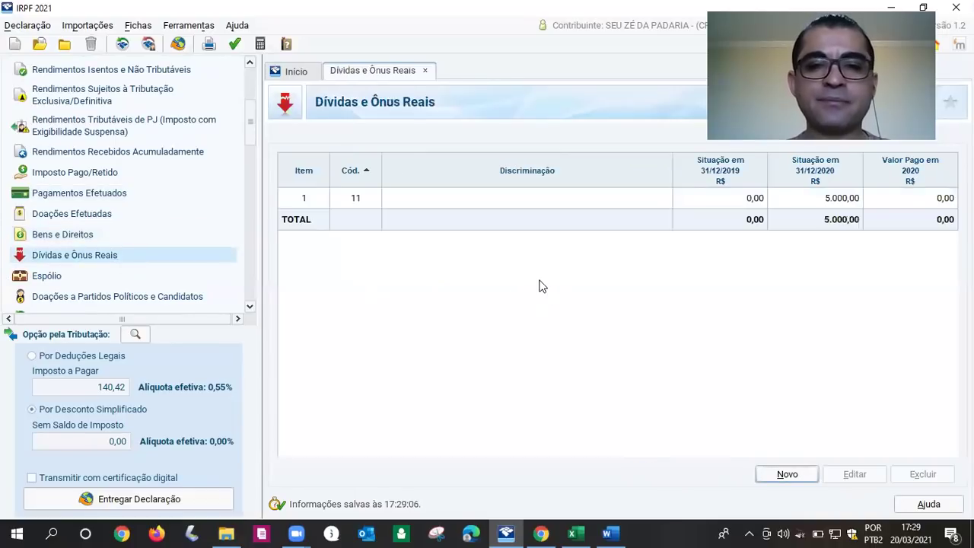
click(713, 202)
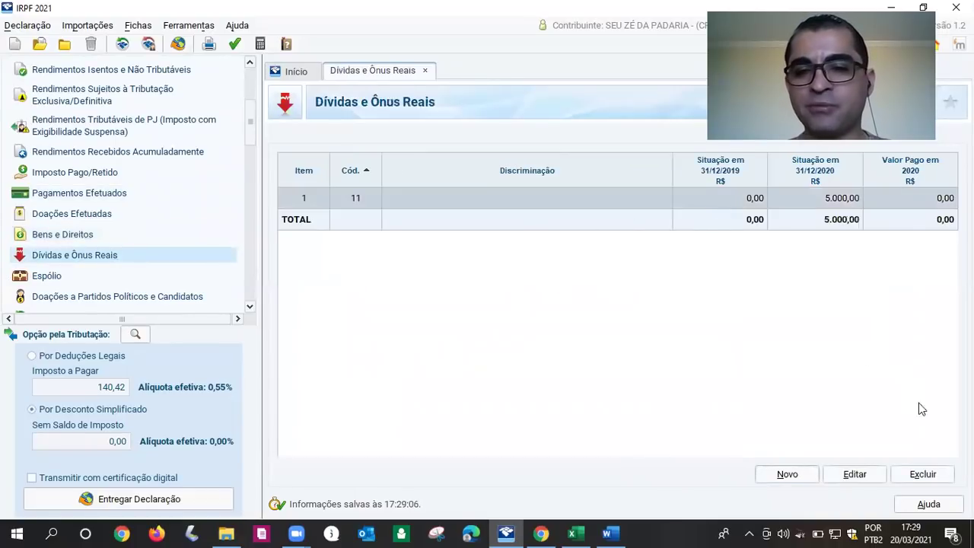
click(924, 473)
click(469, 283)
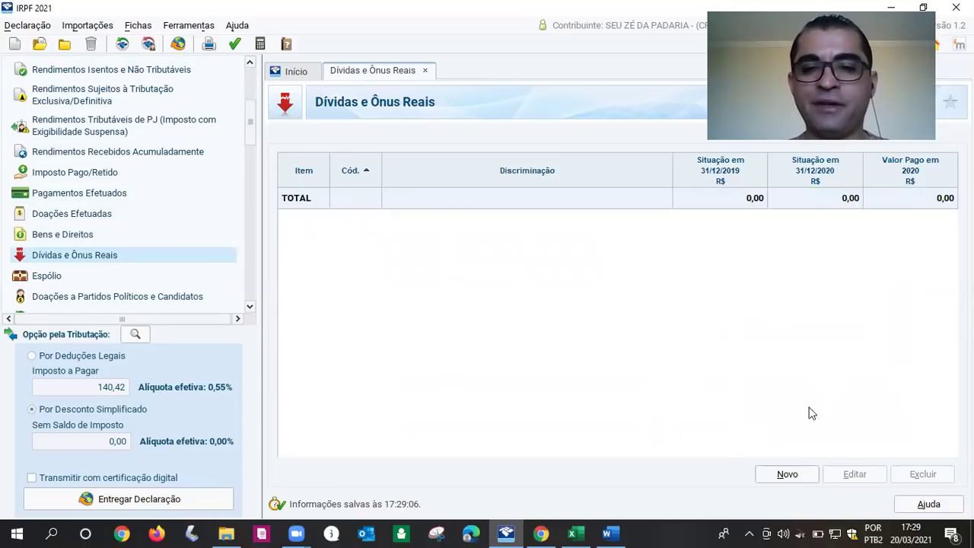
Start a new debt in Dívidas e Ônus Reais with code 11 - Estabelecimento bancário comercial and the description financiamento.
click(792, 474)
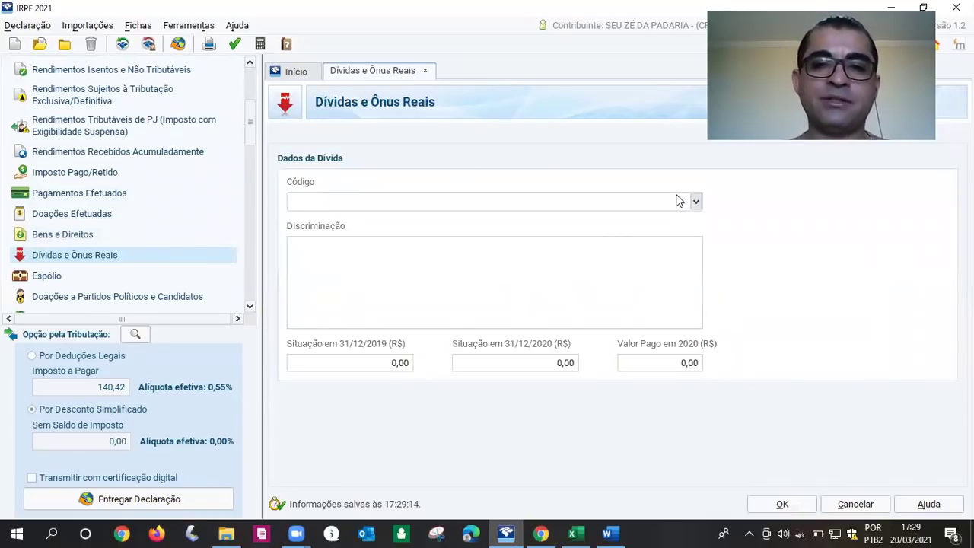
click(695, 201)
click(417, 222)
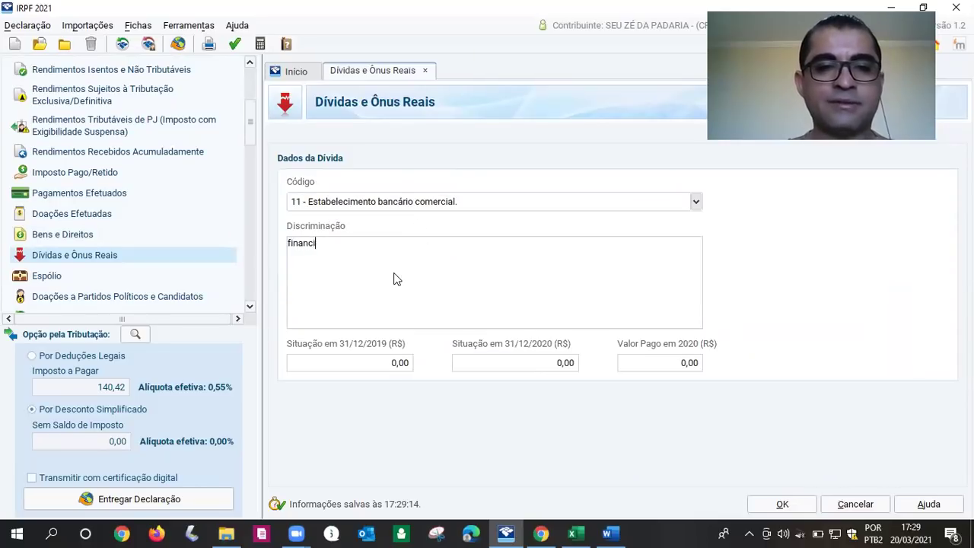
Set the debt's situation on 31/12/2020 to 20.000,00 and the amount paid in 2020 to 10.000,00, and save the entry.
click(567, 364)
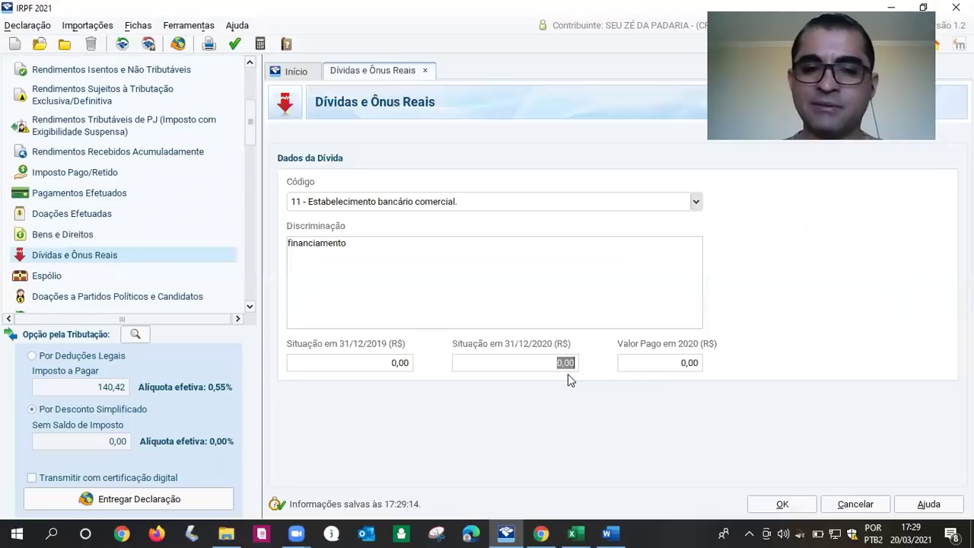
text(20.000)
key(Tab)
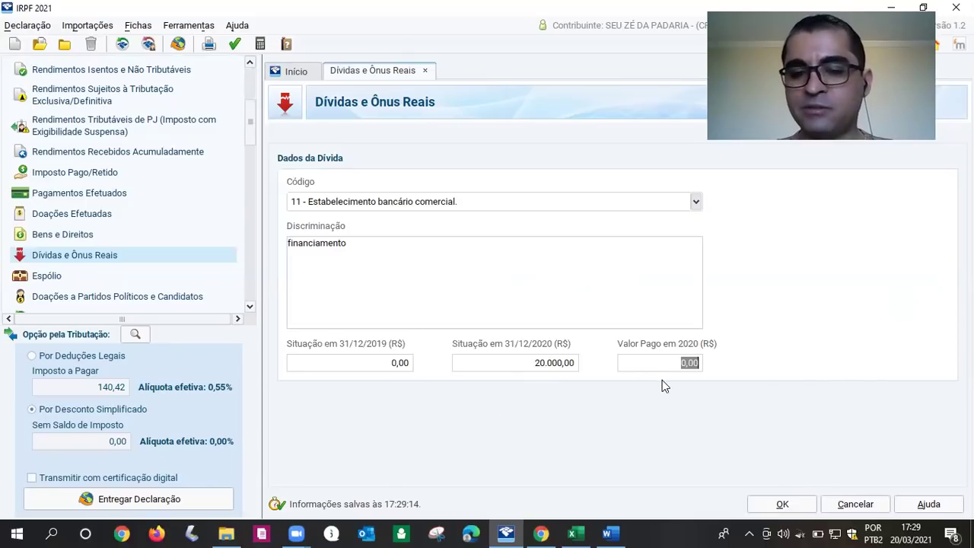
text(10000)
key(Tab)
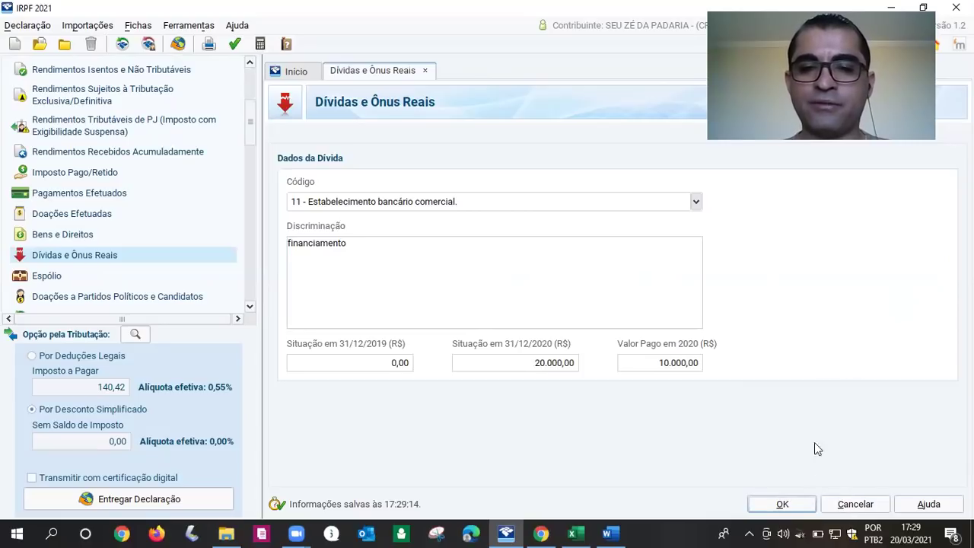
click(781, 505)
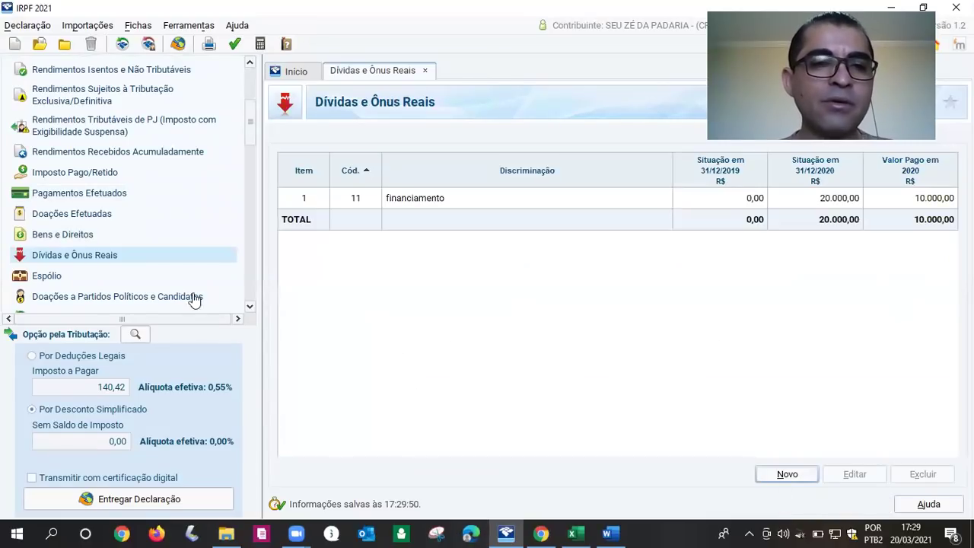
Check the declaration for pending errors and warnings.
drag(249, 121, 244, 65)
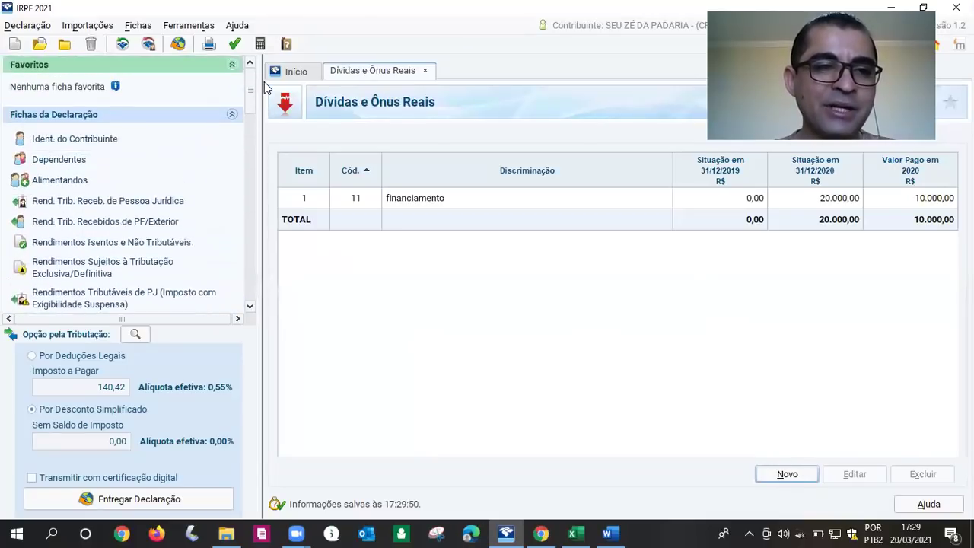
click(234, 44)
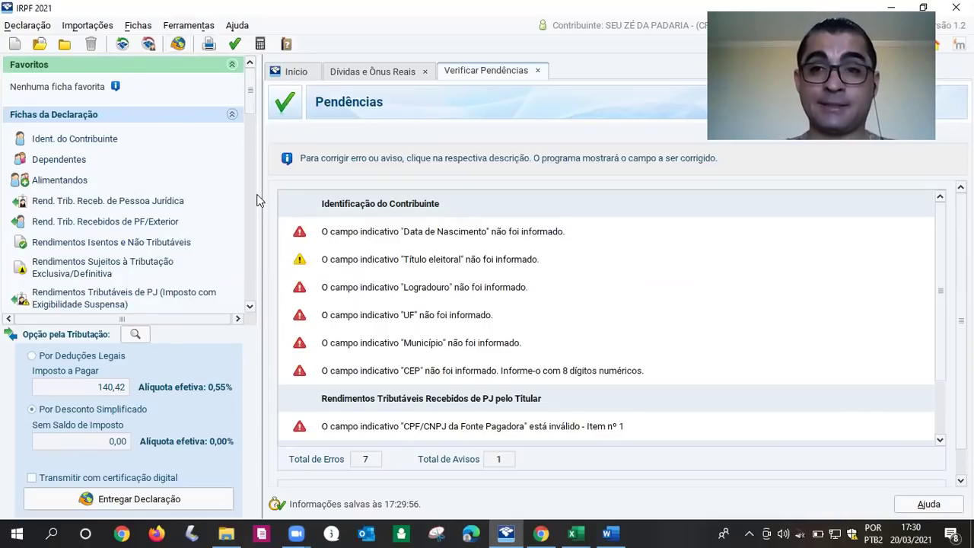
Switch to the Word document and examine the Empresa de Serviços calculation, selecting the text faturamento bruto(32%).
key(alt+Tab)
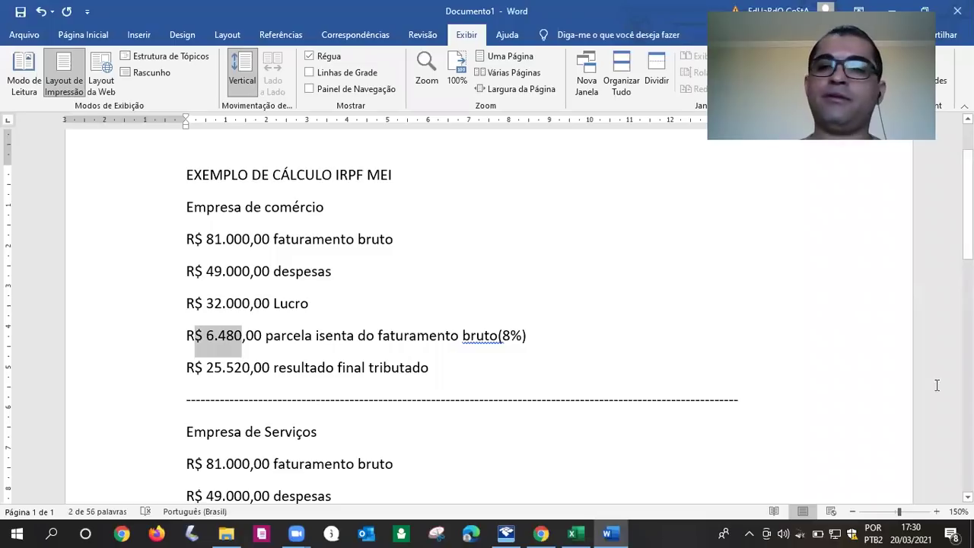
click(299, 212)
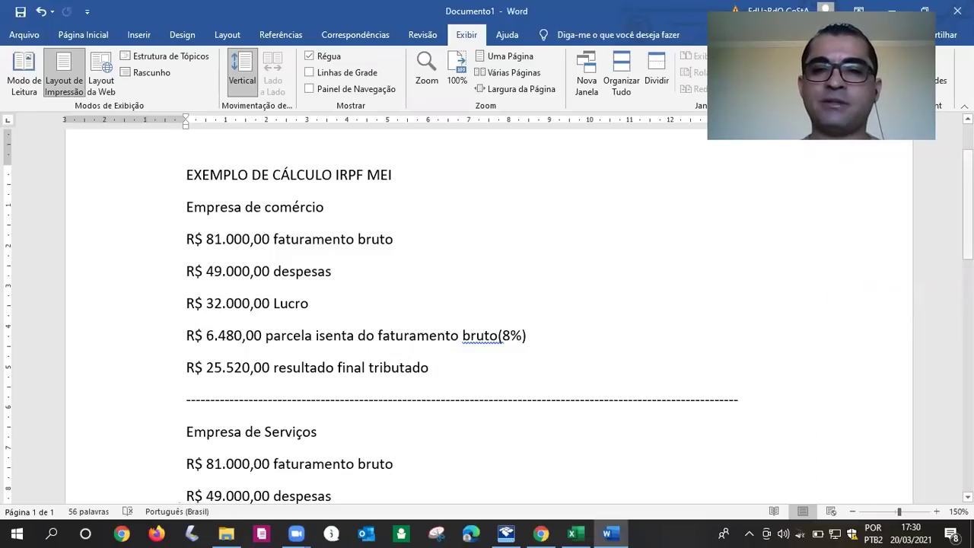
scroll(333, 239, down, 3)
scroll(416, 411, down, 1)
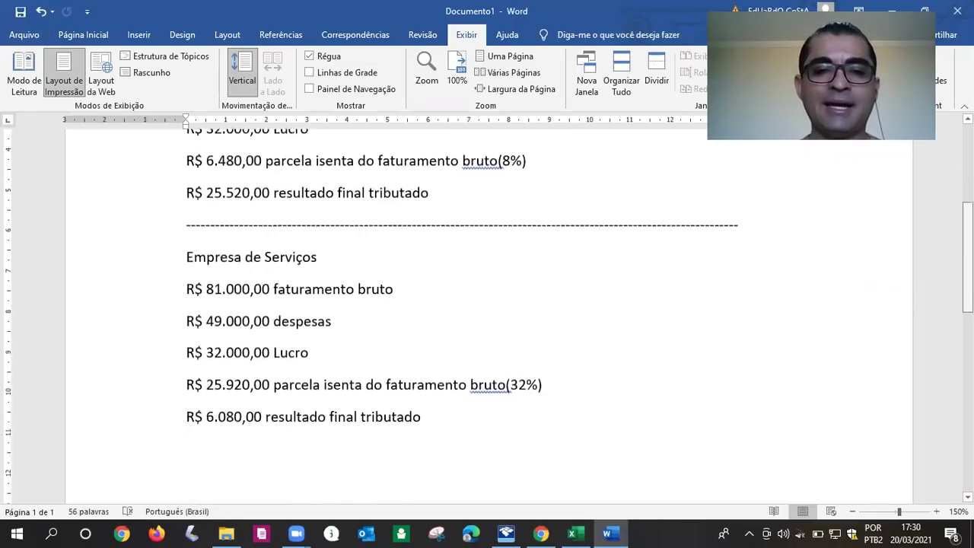
drag(431, 416, 182, 257)
click(183, 256)
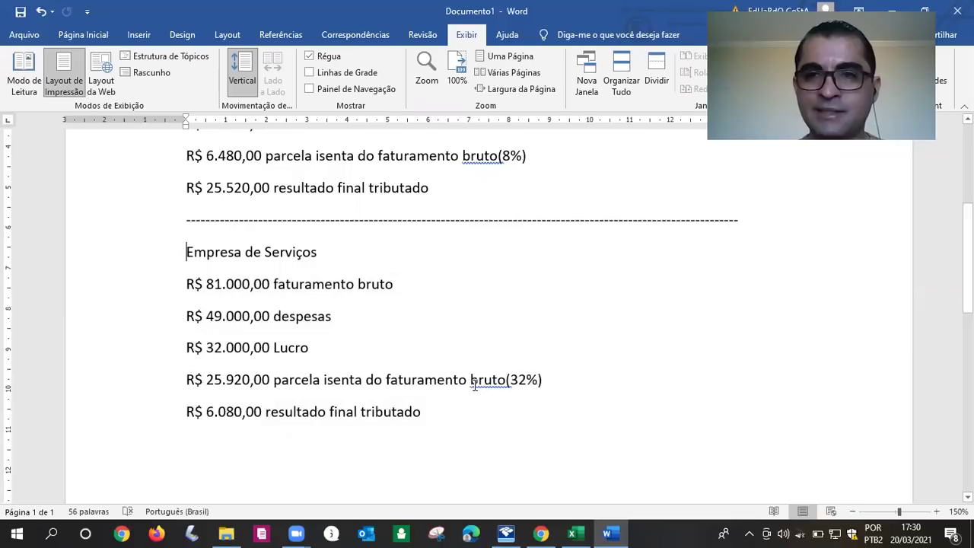
drag(387, 381, 545, 380)
click(545, 380)
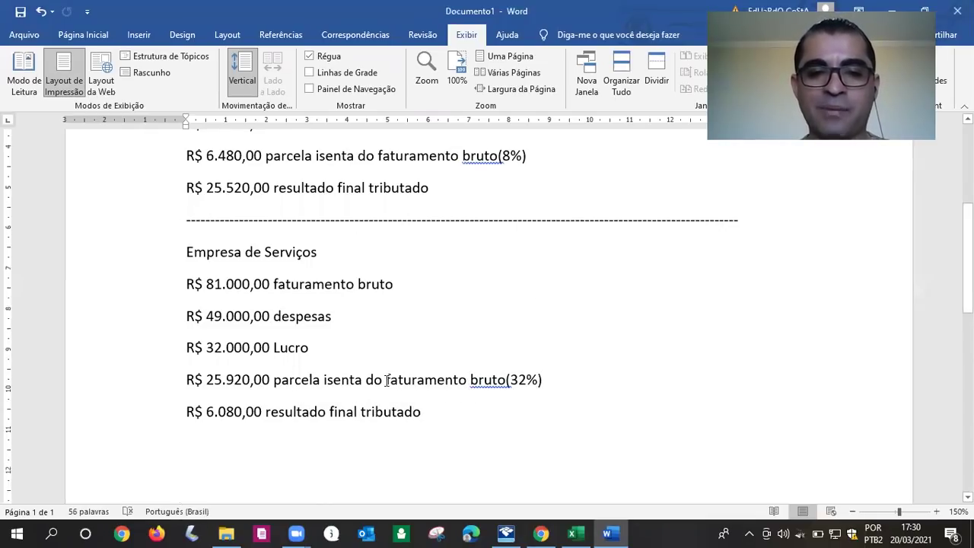
drag(387, 380, 521, 389)
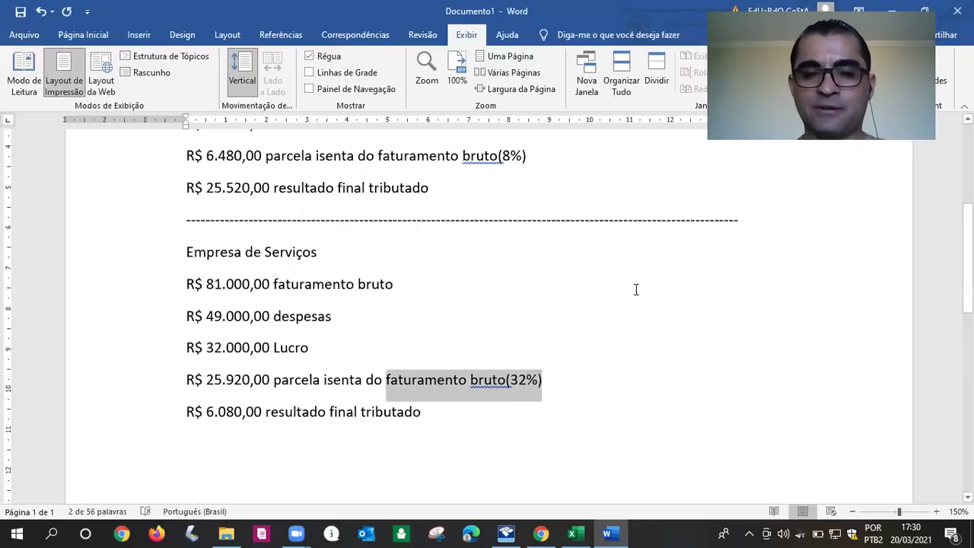
Switch back to IRPF 2021 and open the holder's taxable income received from legal entities.
key(alt+Tab)
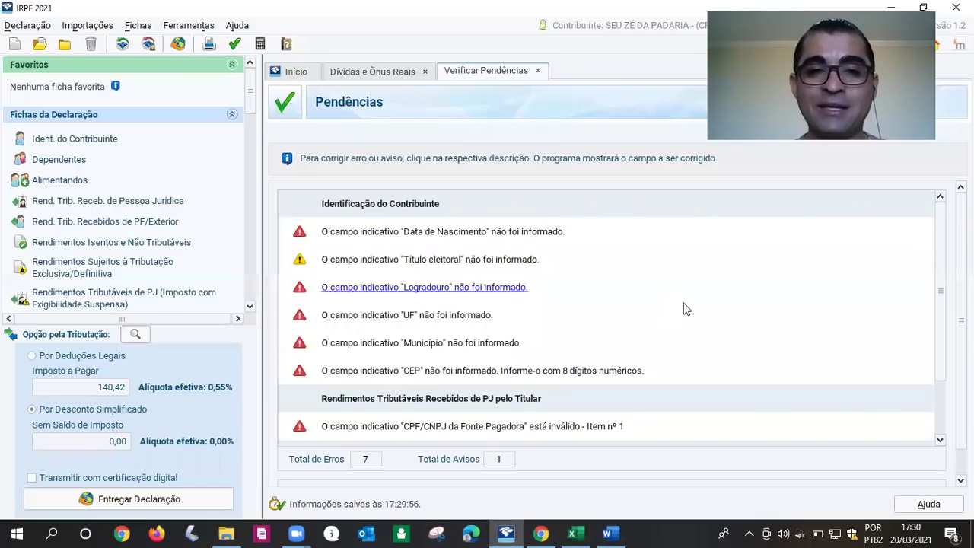
click(114, 203)
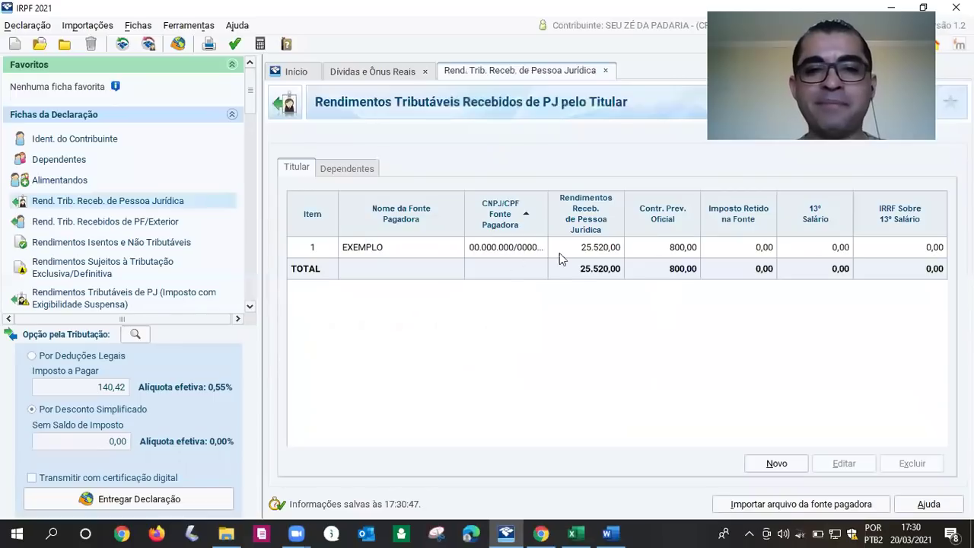